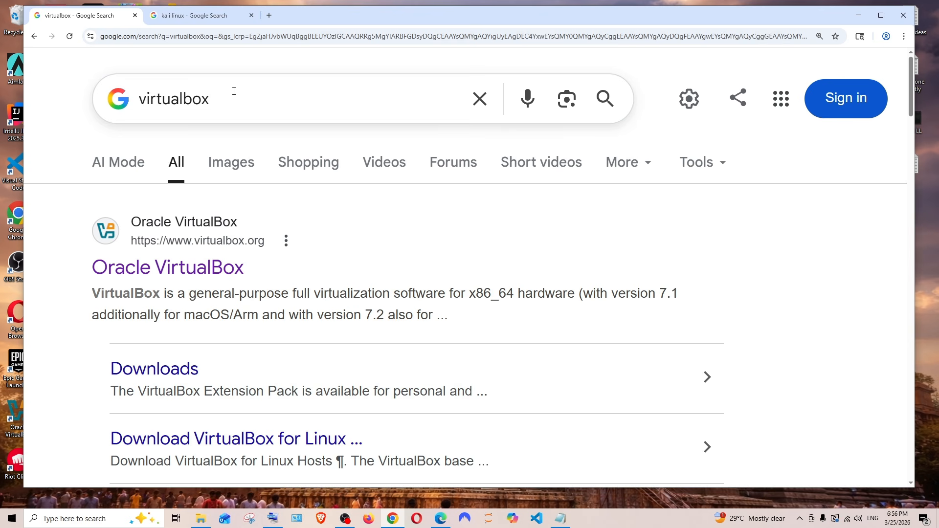
Open the Oracle VirtualBox website from the search results and download the platform package for Windows hosts
click(211, 16)
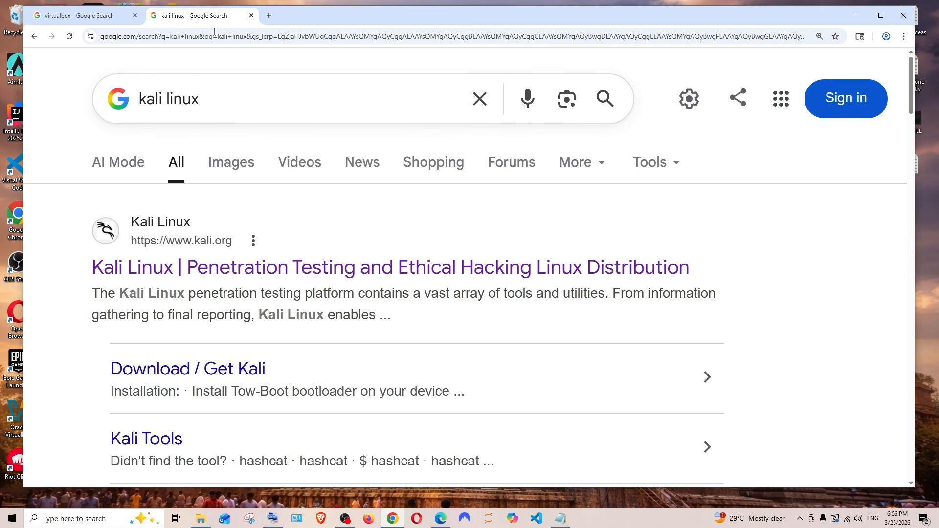
click(96, 16)
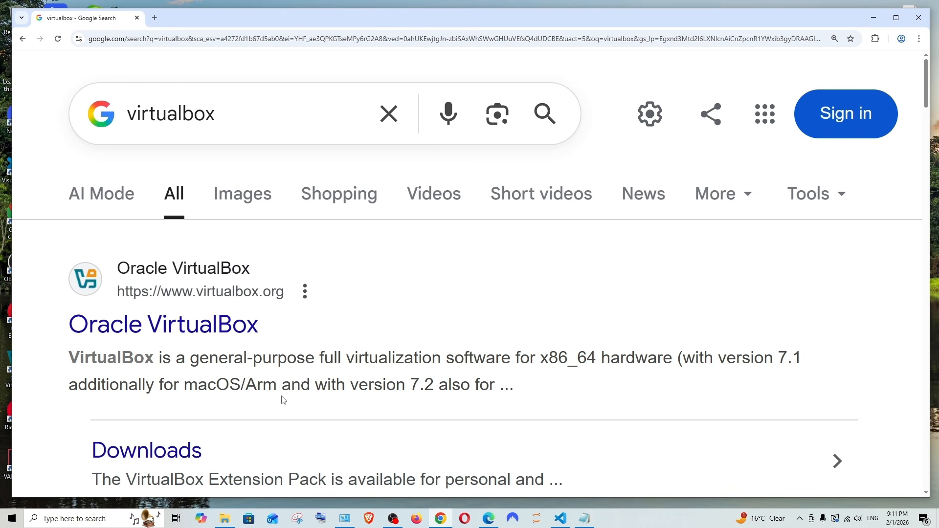
click(198, 337)
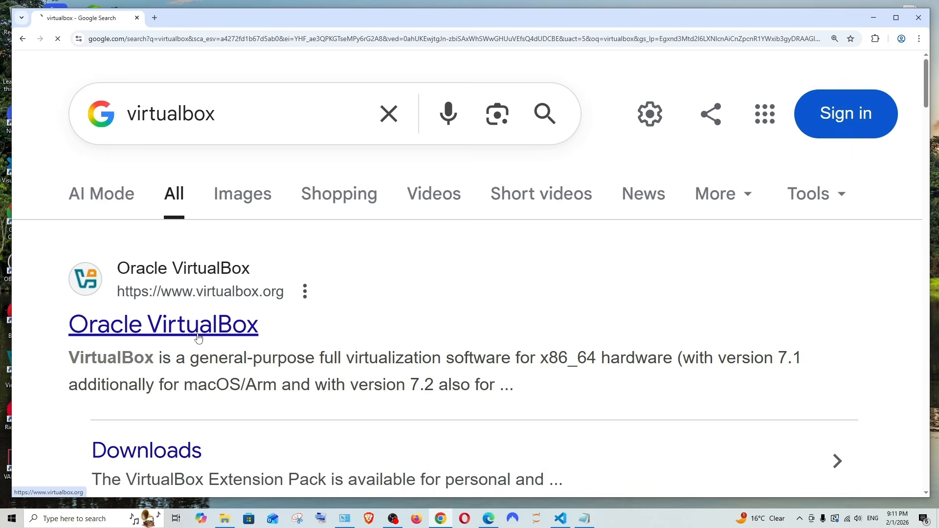
key(ctrl+plus)
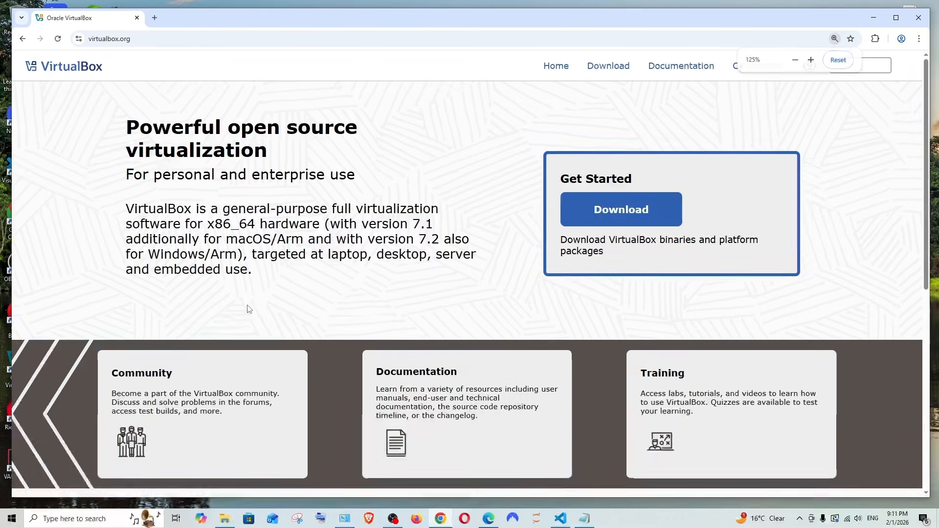
click(609, 223)
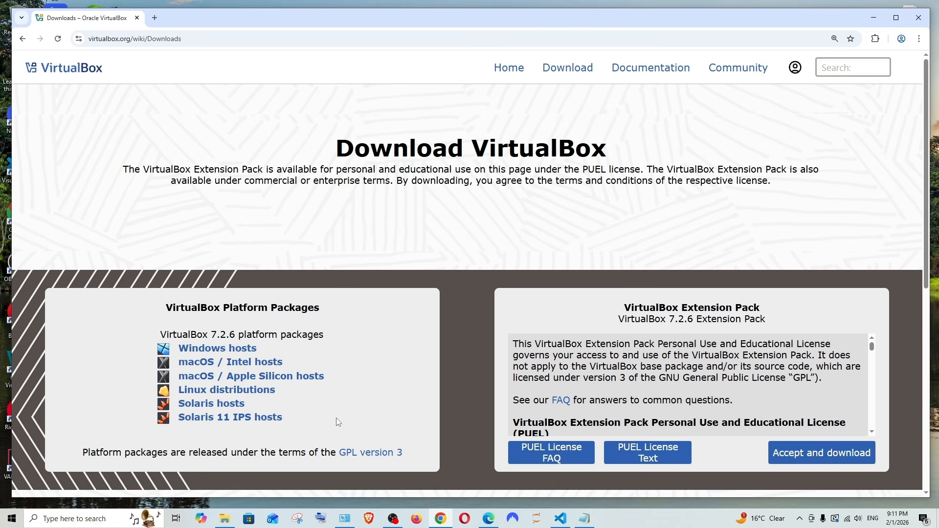
click(206, 353)
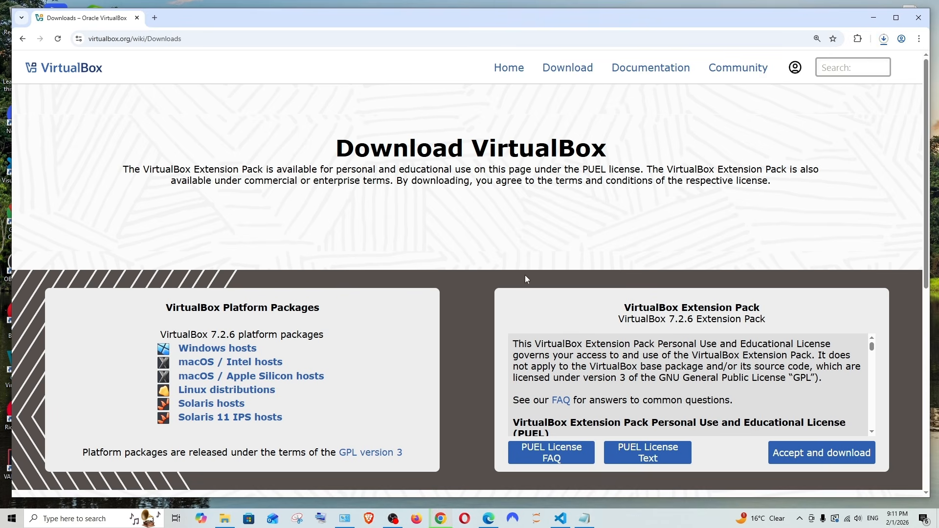
Run the downloaded VirtualBox-7.2.6a-172322-Win.exe installer and accept the terms of its license agreement
click(883, 39)
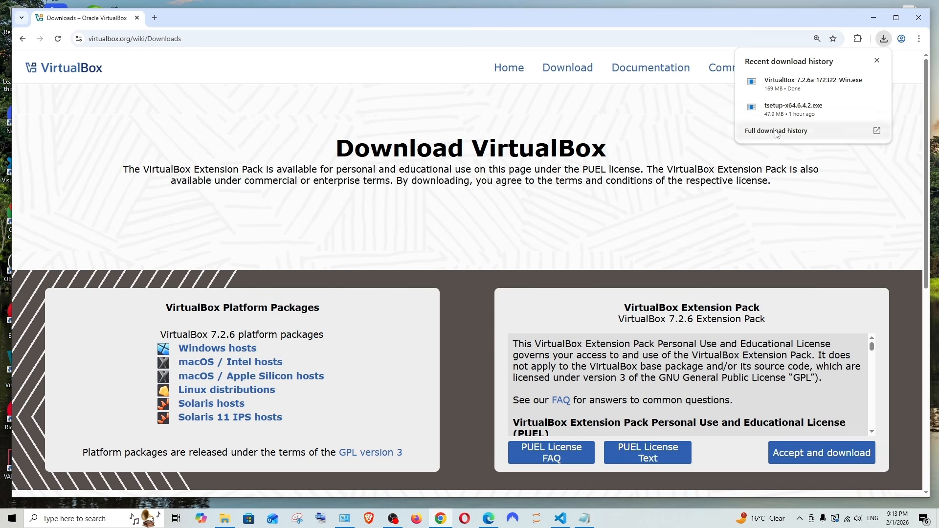
click(785, 93)
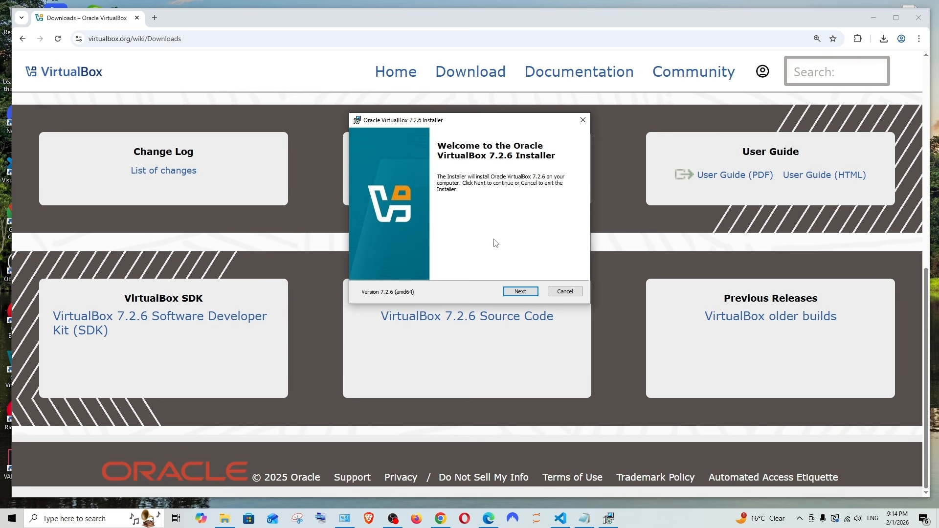
click(520, 291)
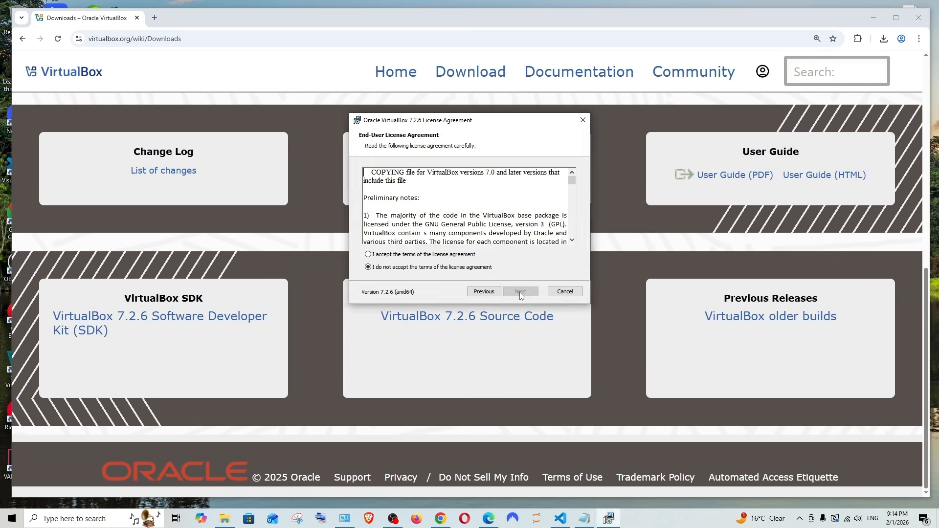
click(396, 255)
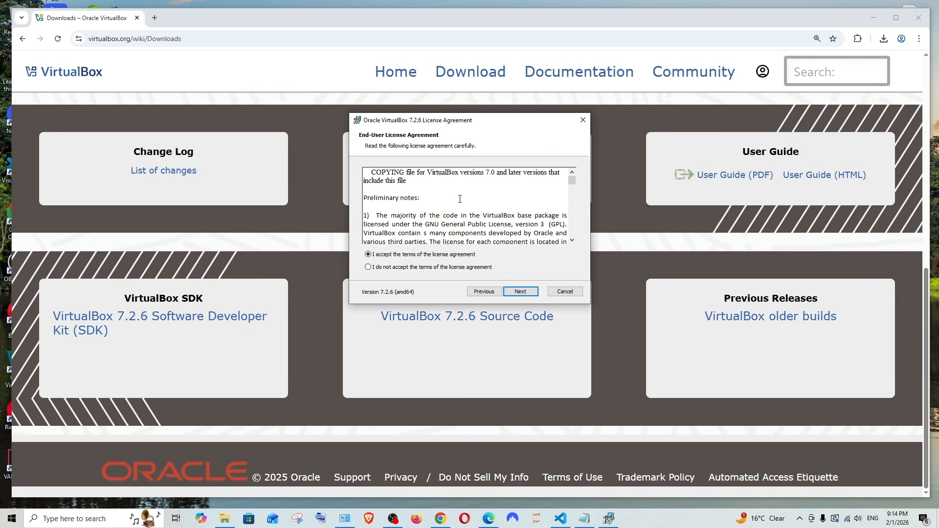
scroll(460, 197, down, 3)
click(521, 291)
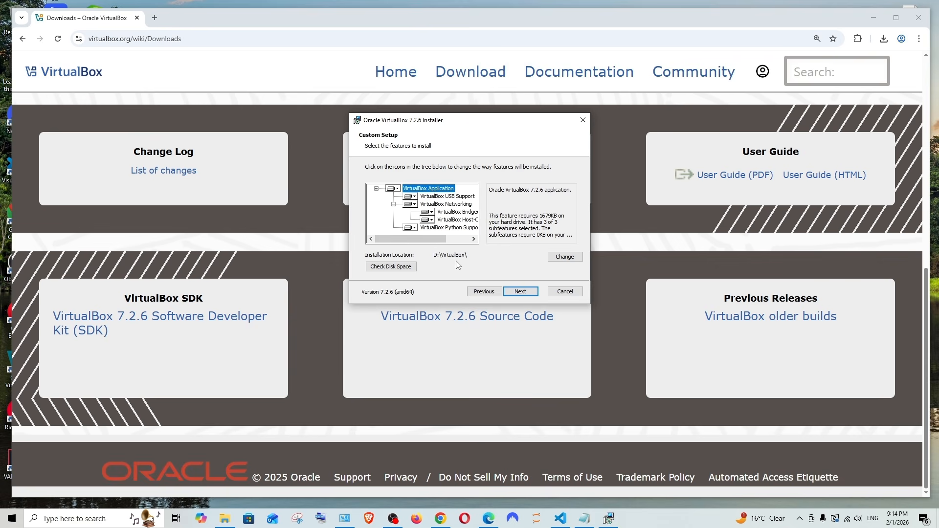
click(560, 258)
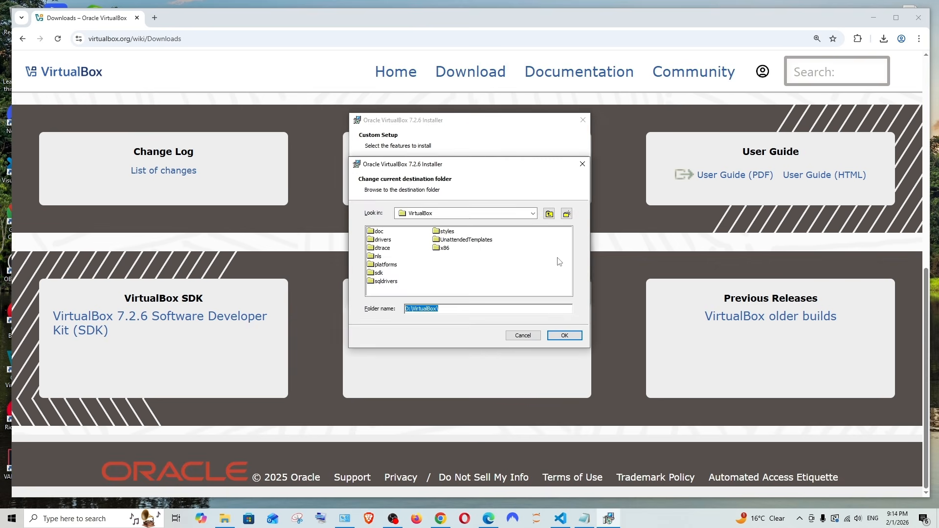
click(477, 214)
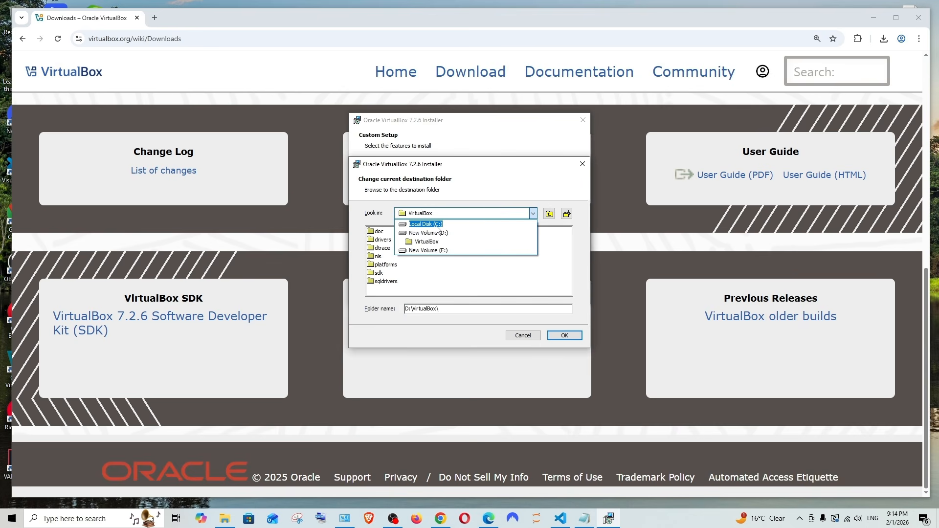
click(579, 169)
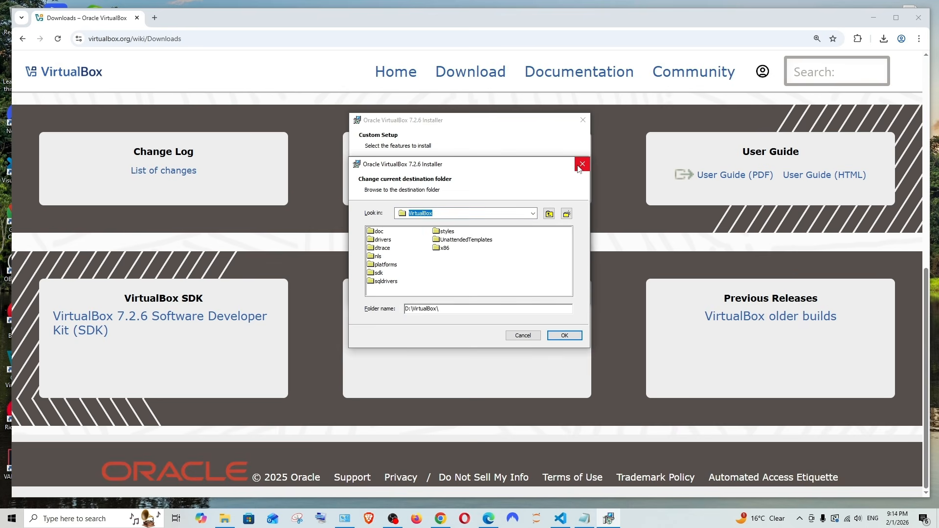
click(578, 167)
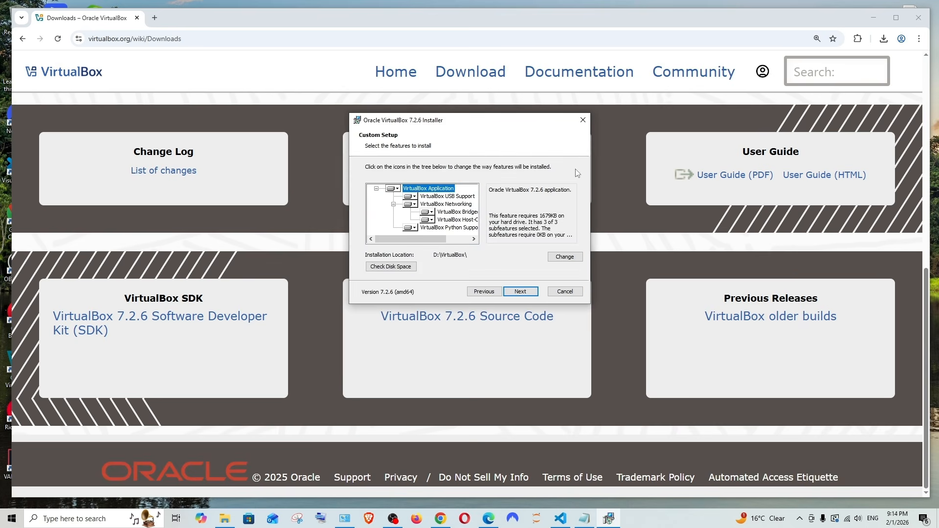
Install VirtualBox with the preselected features and all three startup options, and finish with Start Oracle VirtualBox 7.2.6 enabled
click(522, 294)
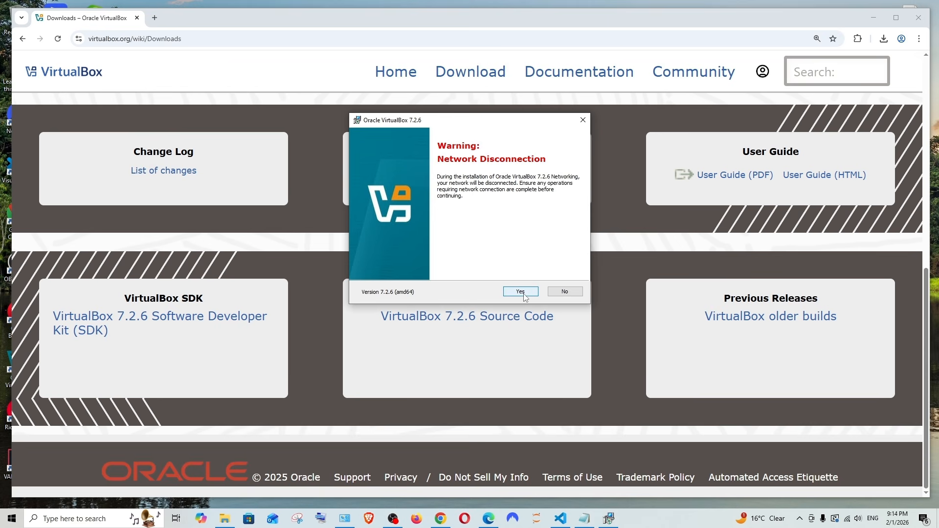
click(523, 294)
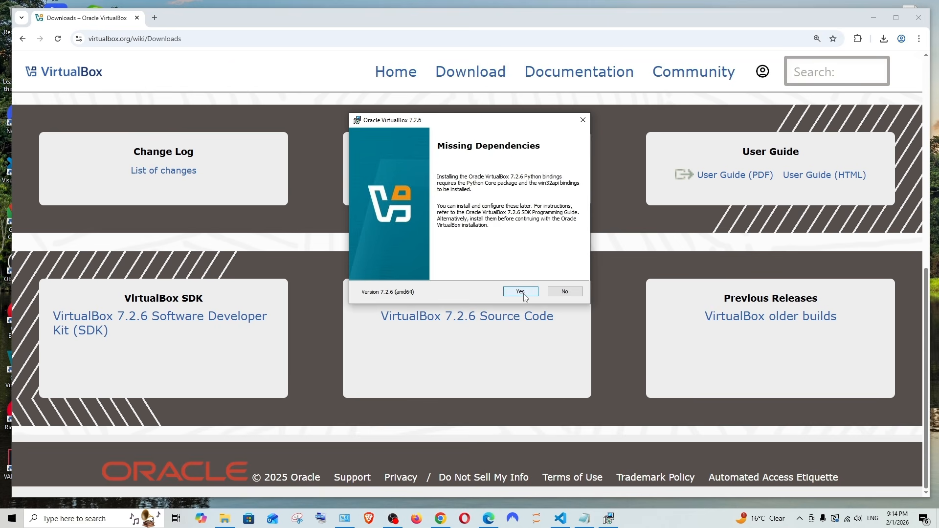
click(522, 292)
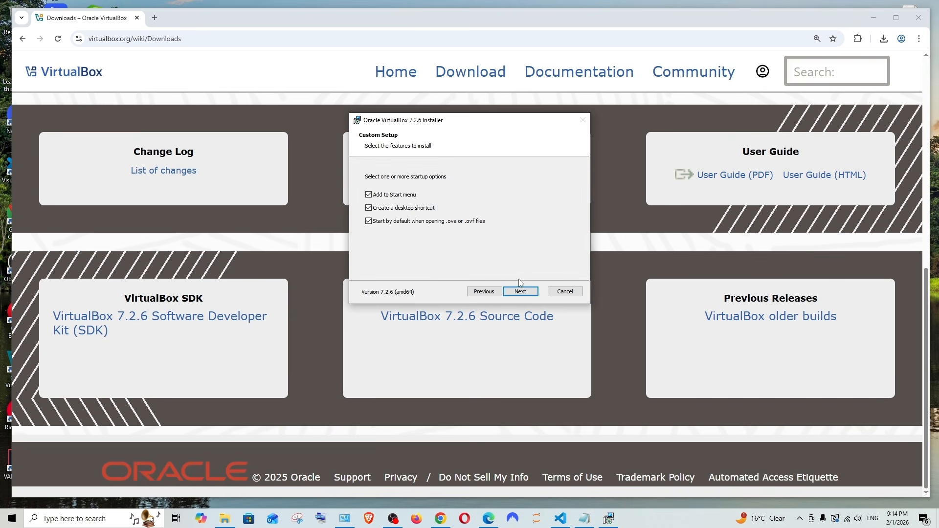
click(526, 292)
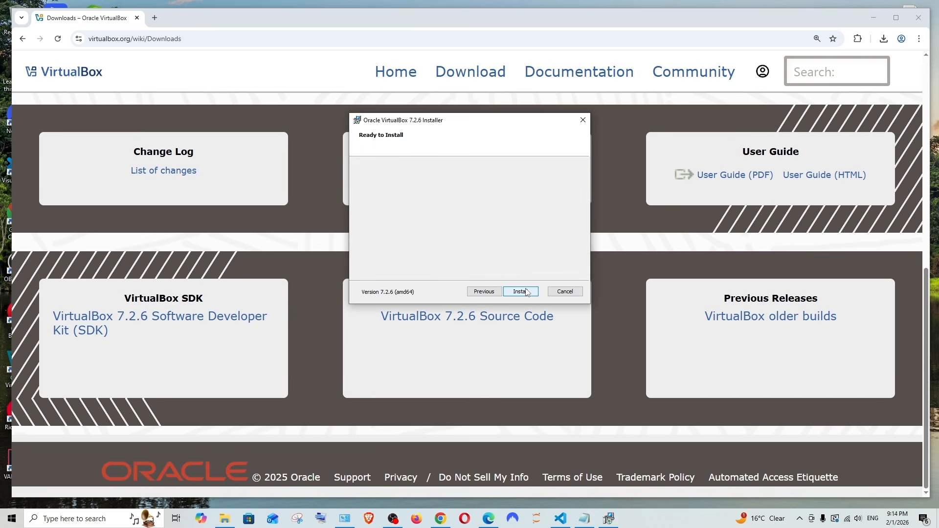
click(525, 291)
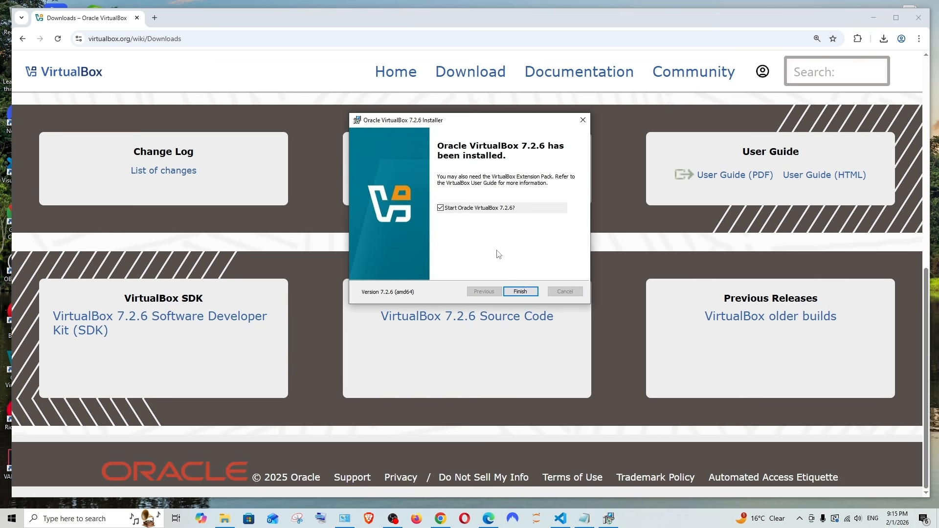
click(520, 291)
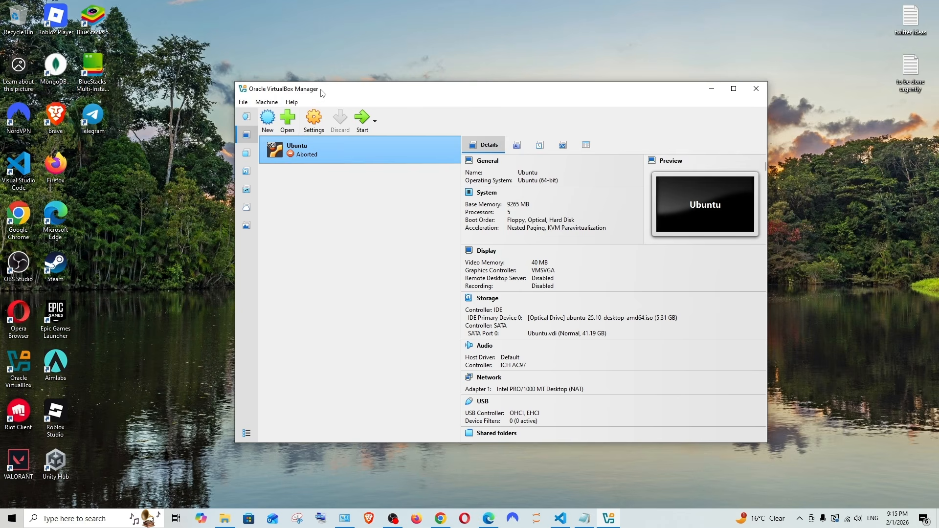
Search Windows for the installed VirtualBox application with "virt"
key(super)
text(virt)
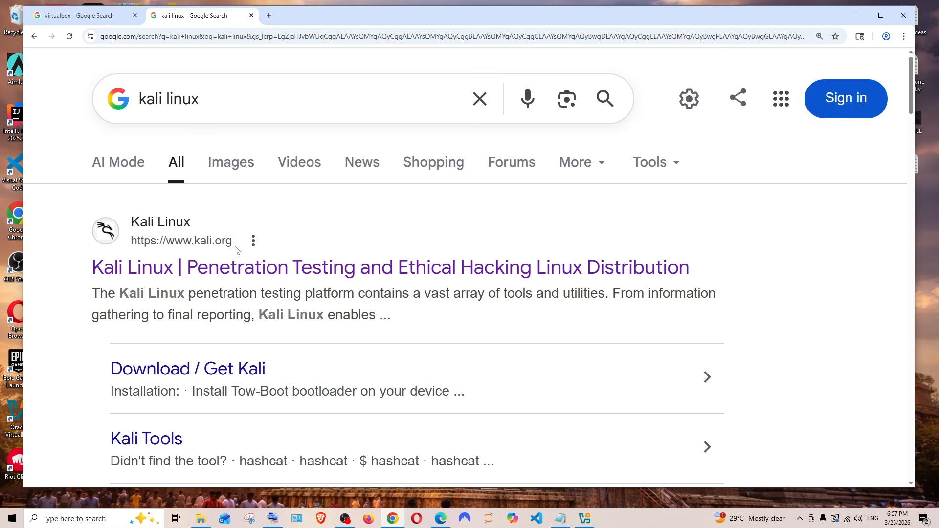
Open the Kali Linux website from the search results and go to its download page with the platform choices
click(263, 277)
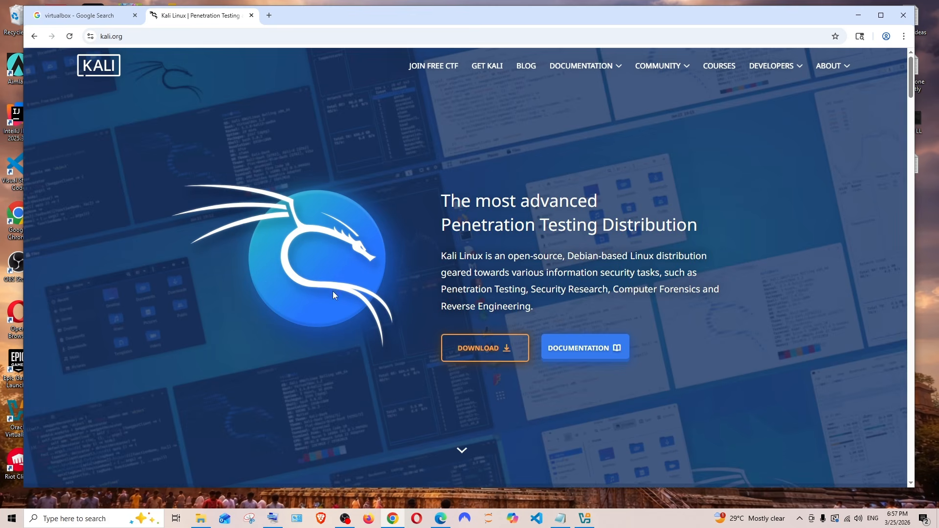
click(481, 347)
key(ctrl+plus)
key(ctrl+plus)
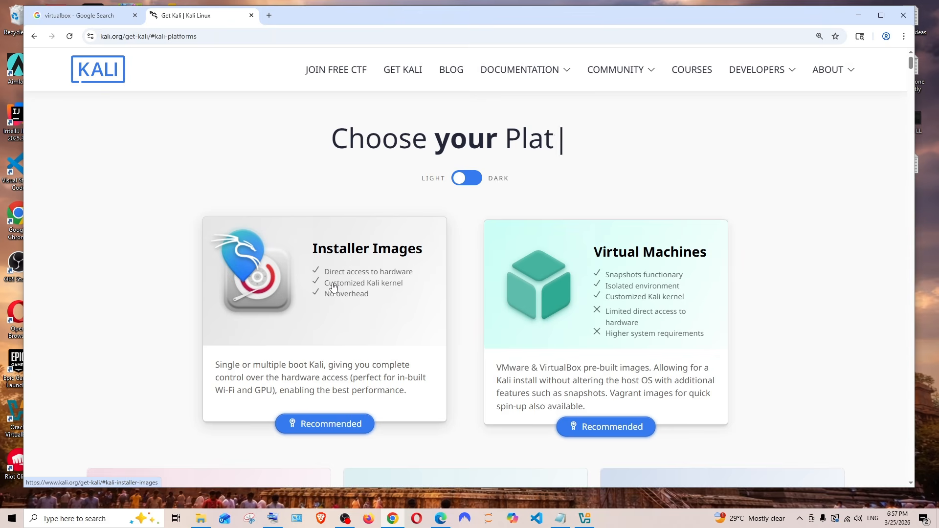
key(ctrl+plus)
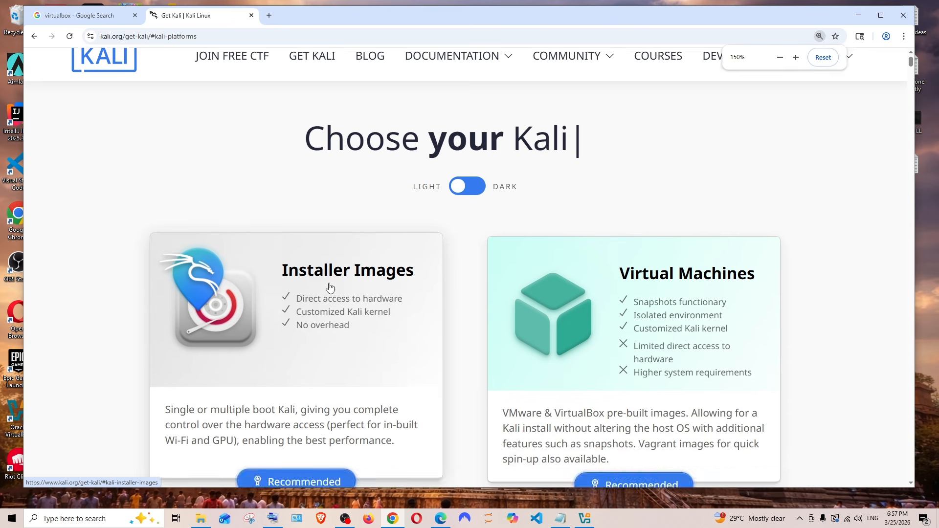
scroll(330, 287, down, 2)
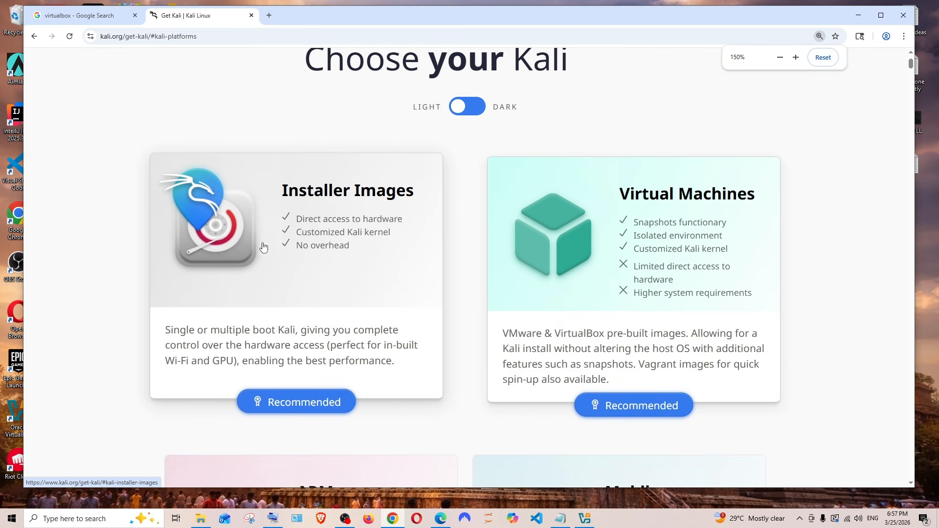
Choose Installer Images and download the recommended x86_64 Installer image of Kali Linux 2026.1
click(298, 249)
scroll(382, 241, down, 3)
key(ctrl+minus)
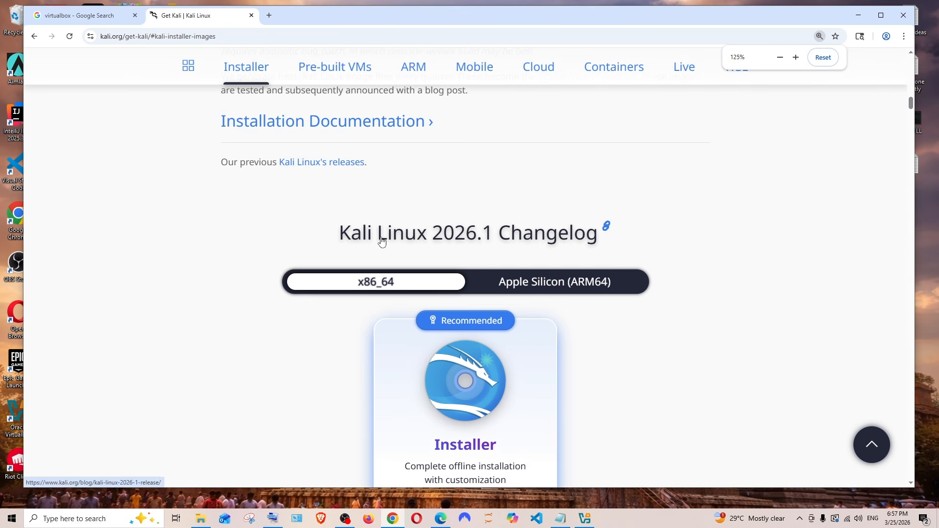
scroll(382, 241, down, 2)
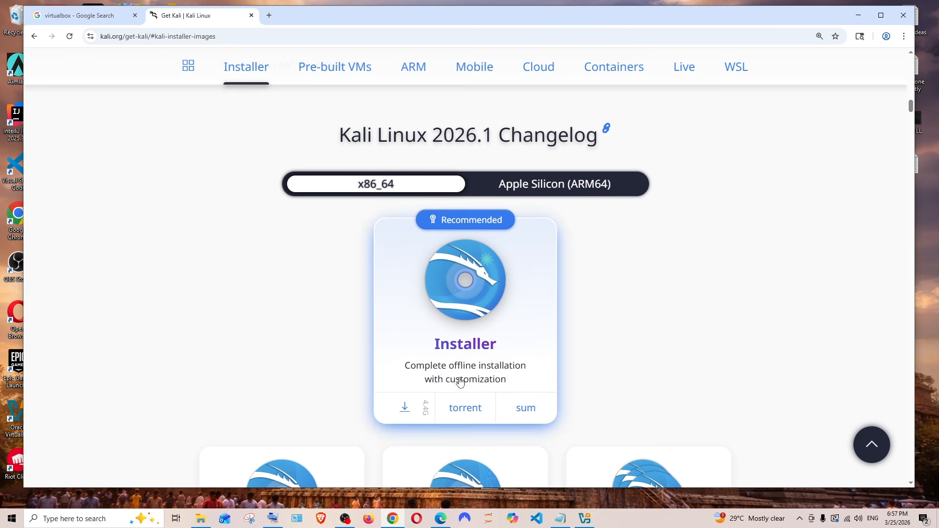
click(401, 409)
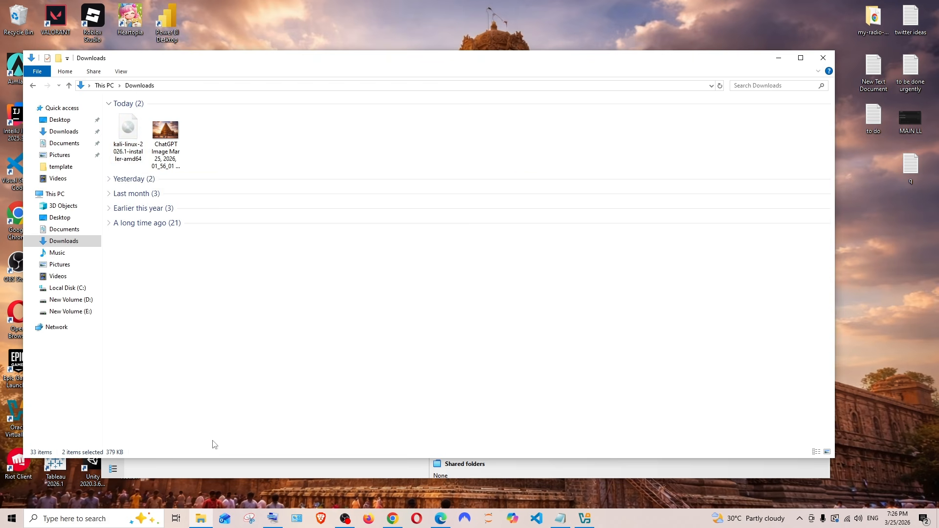
Switch to Oracle VirtualBox Manager and begin a new virtual machine named "Kali Linux" with D:\virtualbox os as its VM folder
click(215, 473)
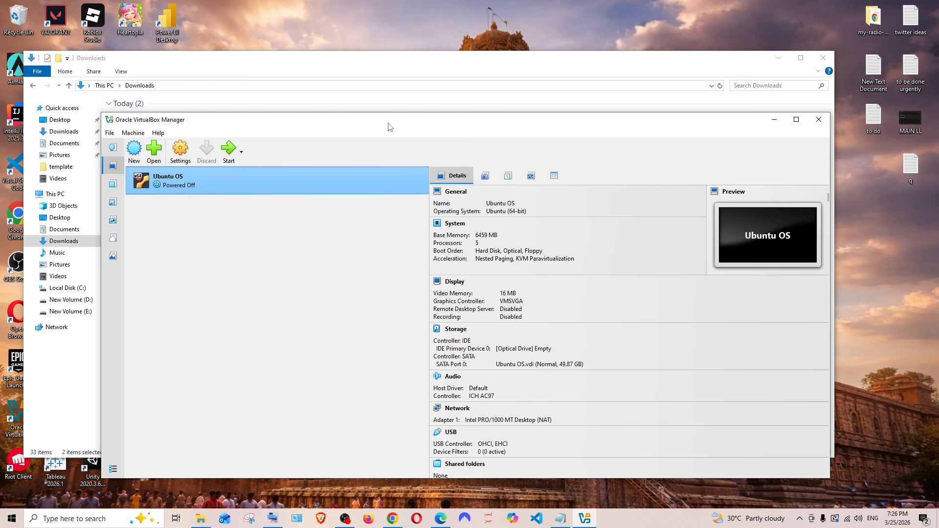
drag(389, 126, 368, 113)
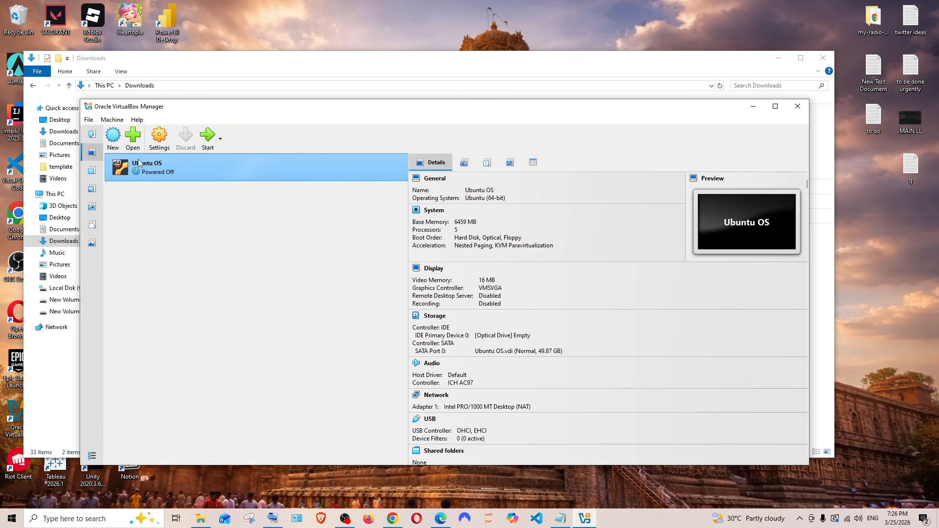
click(113, 136)
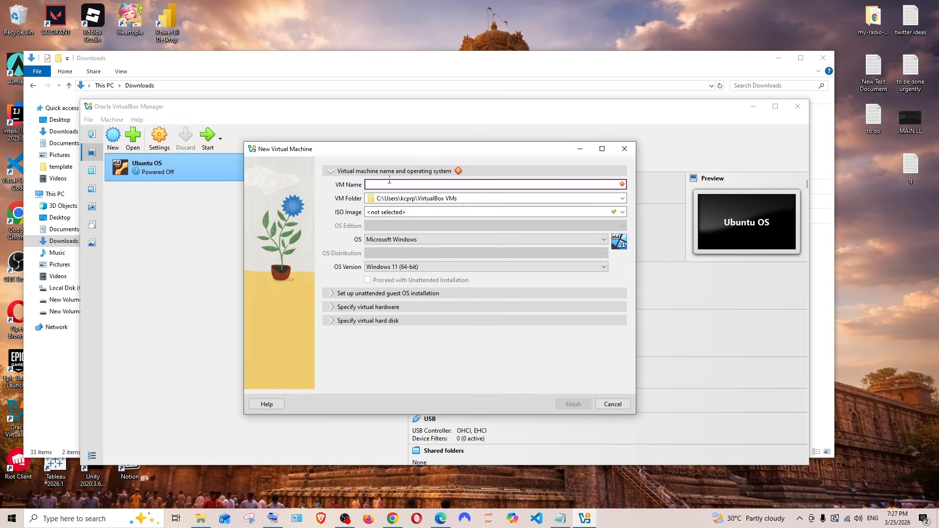
text(Ka)
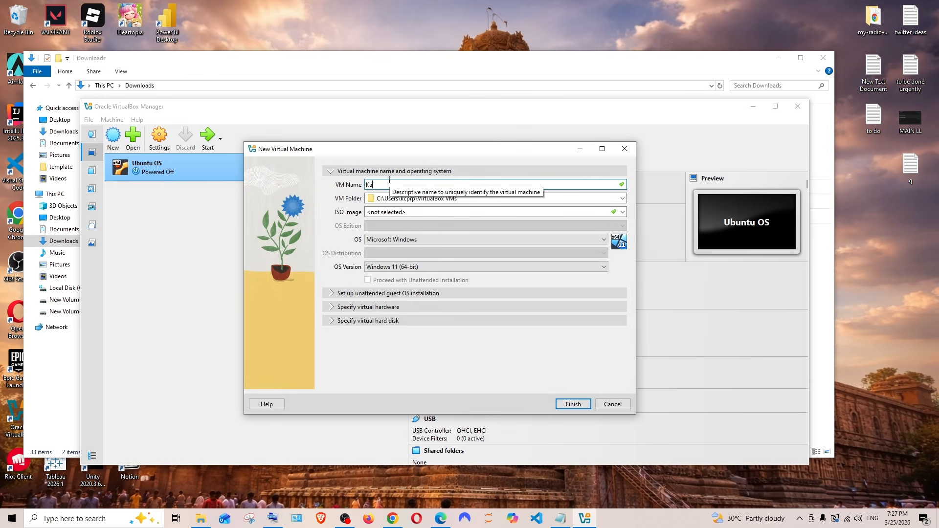
text(li Linux)
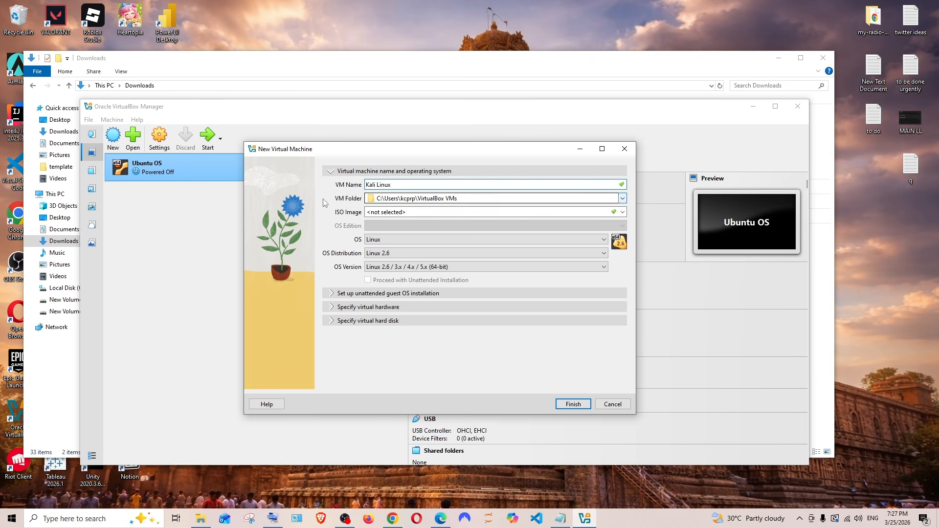
click(622, 200)
click(504, 223)
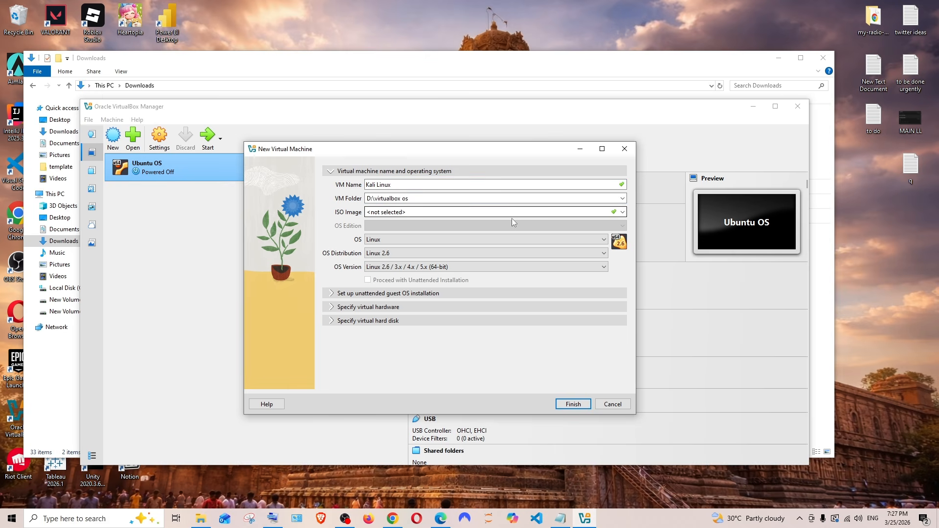
Attach the downloaded kali-linux-2026.1-installer-amd64 disc image as the new virtual machine's ISO image
click(623, 213)
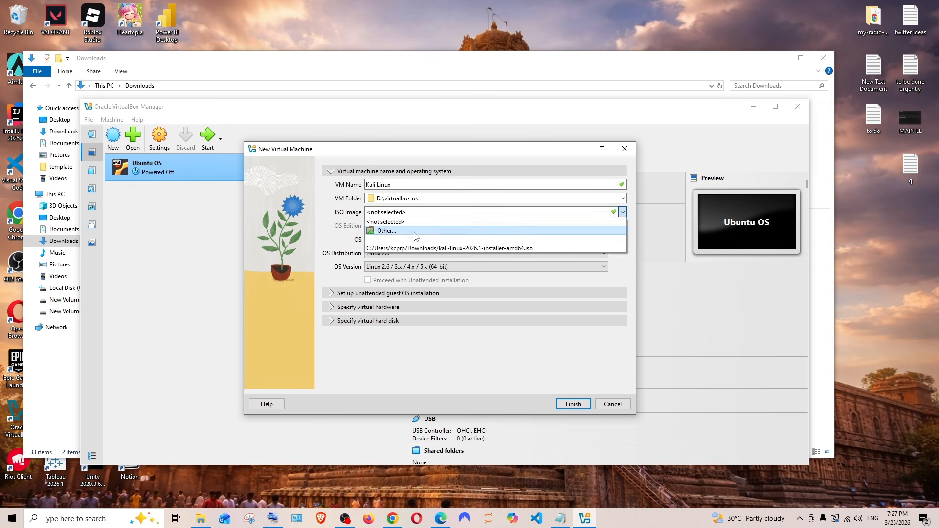
click(385, 231)
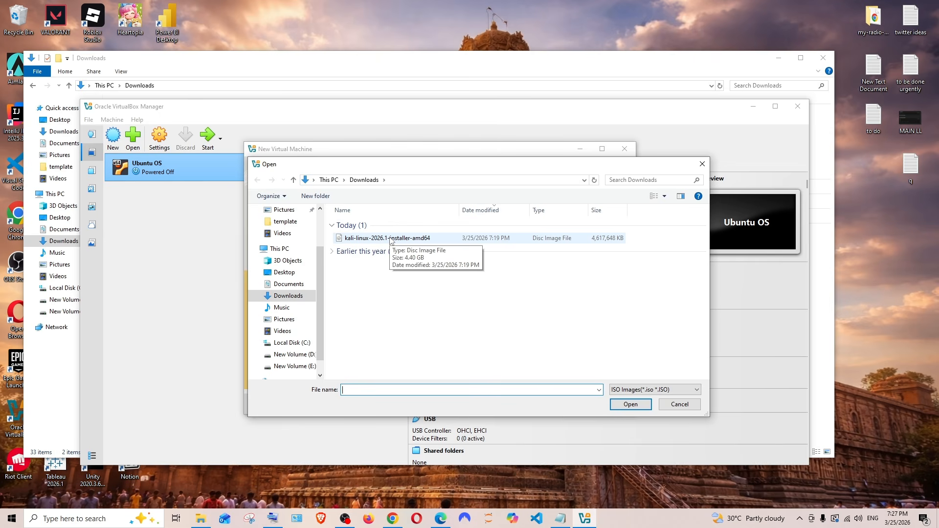
click(389, 239)
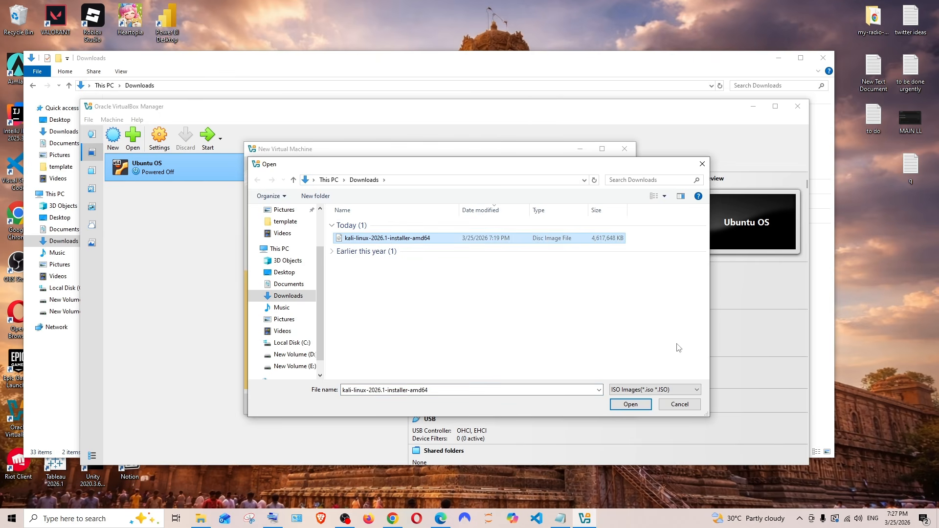
click(631, 406)
Set the guest operating system to Linux, with Debian as the distribution and Debian (64-bit) as the version
click(440, 239)
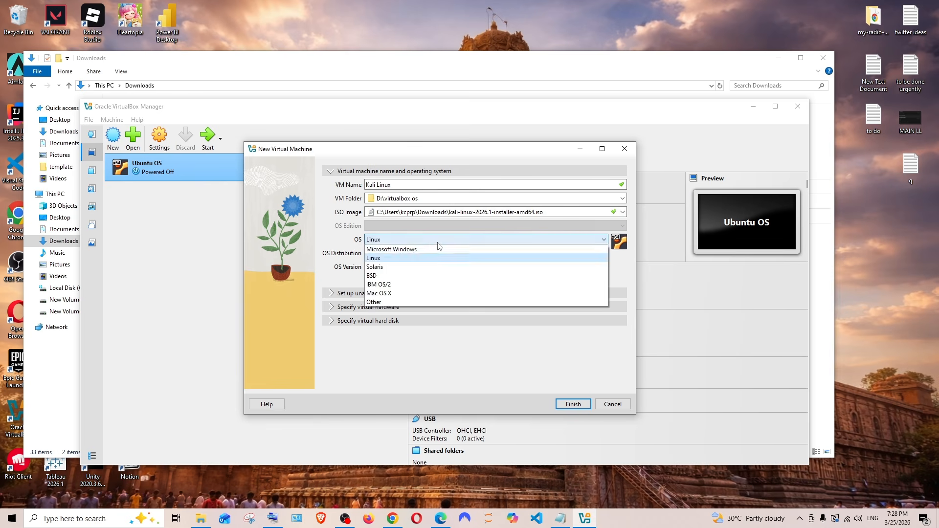
click(384, 258)
click(407, 253)
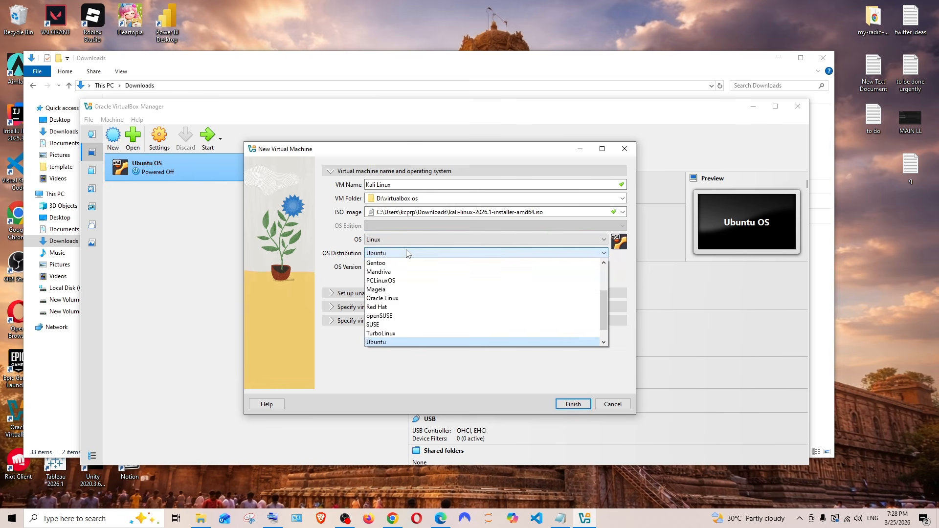
scroll(413, 294, up, 3)
click(394, 298)
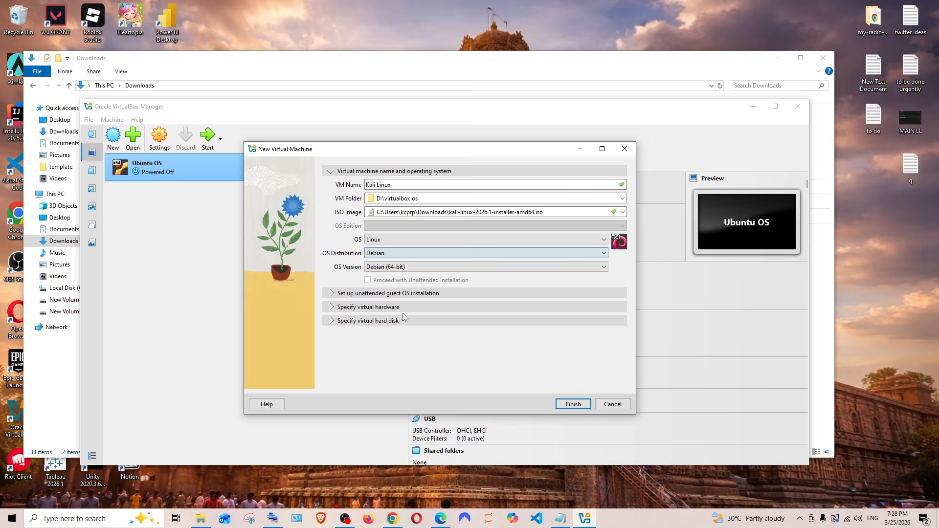
click(540, 268)
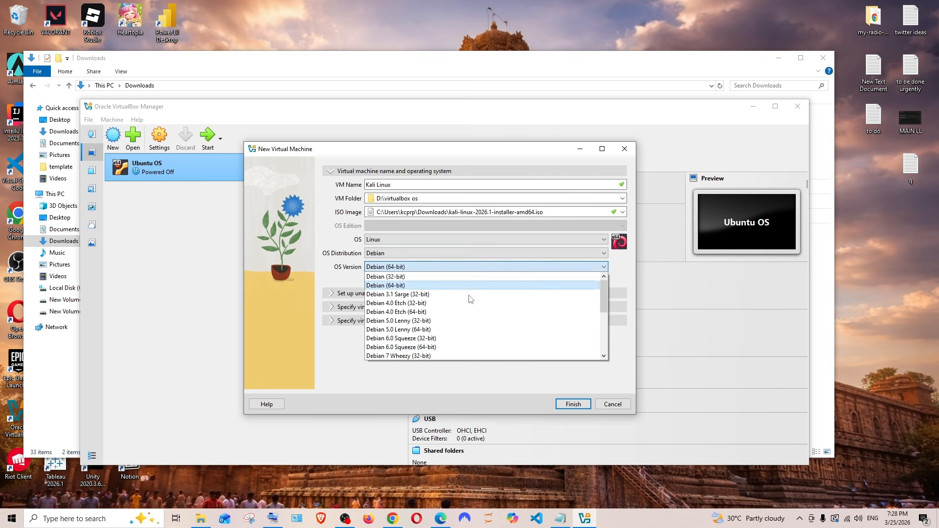
click(455, 394)
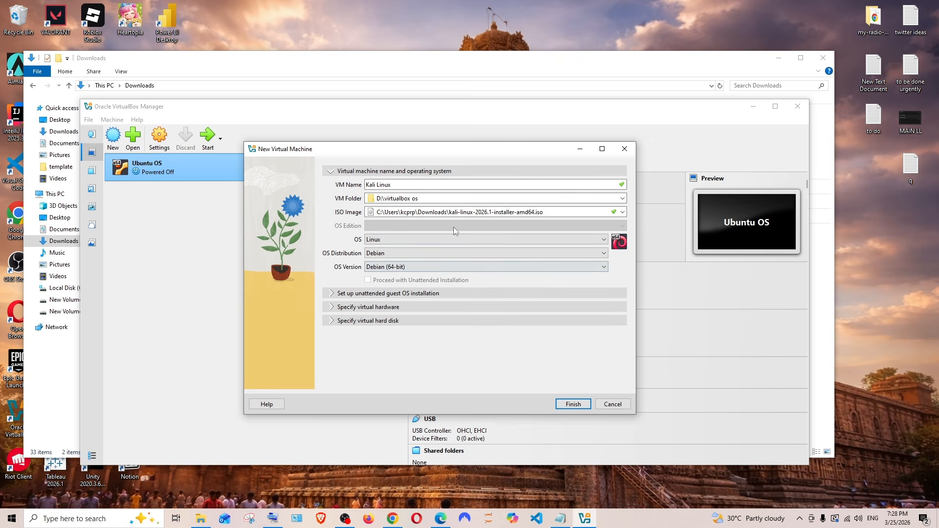
Specify the virtual hardware with 6757 MB of base memory and 6 CPUs
click(331, 295)
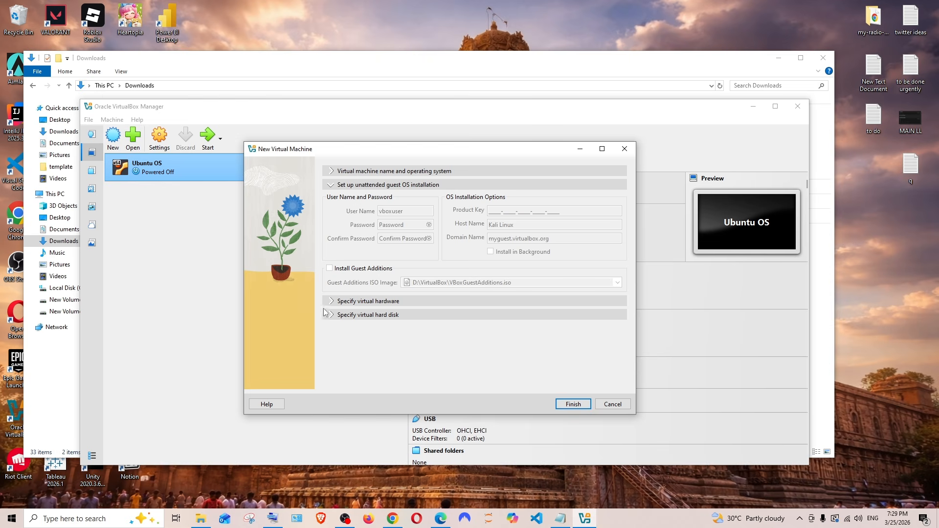
click(331, 302)
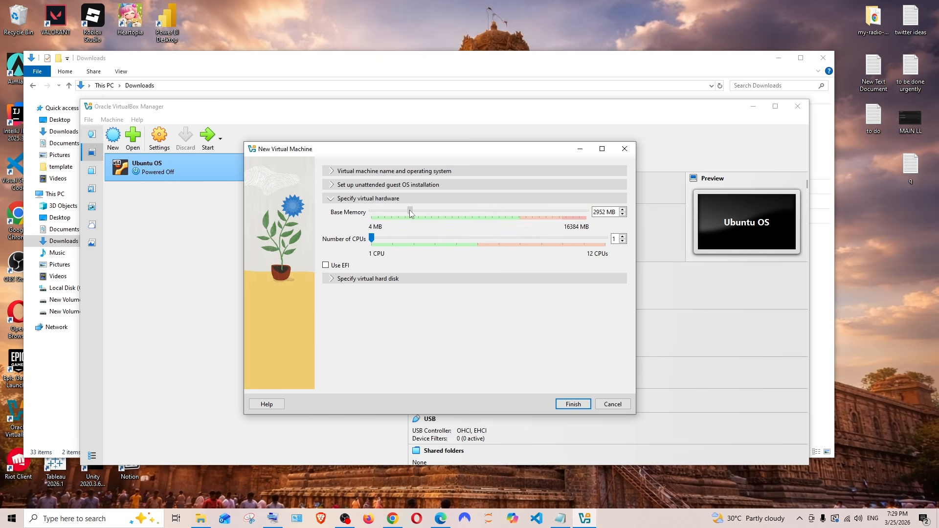
drag(453, 211, 460, 214)
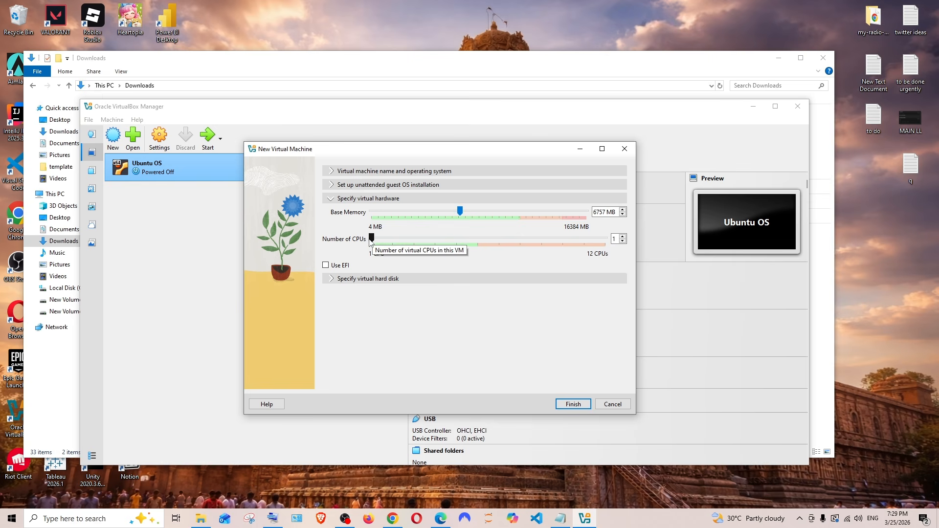
drag(370, 237, 406, 241)
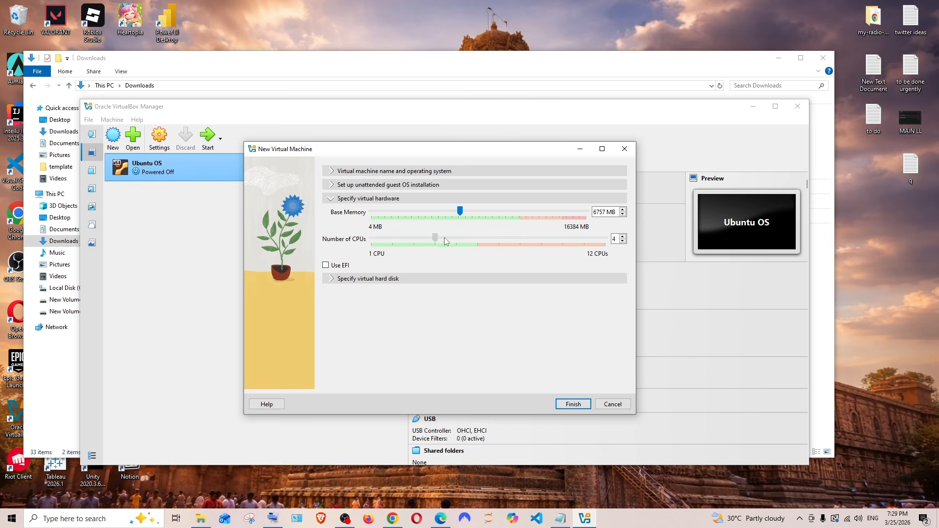
drag(465, 237, 465, 237)
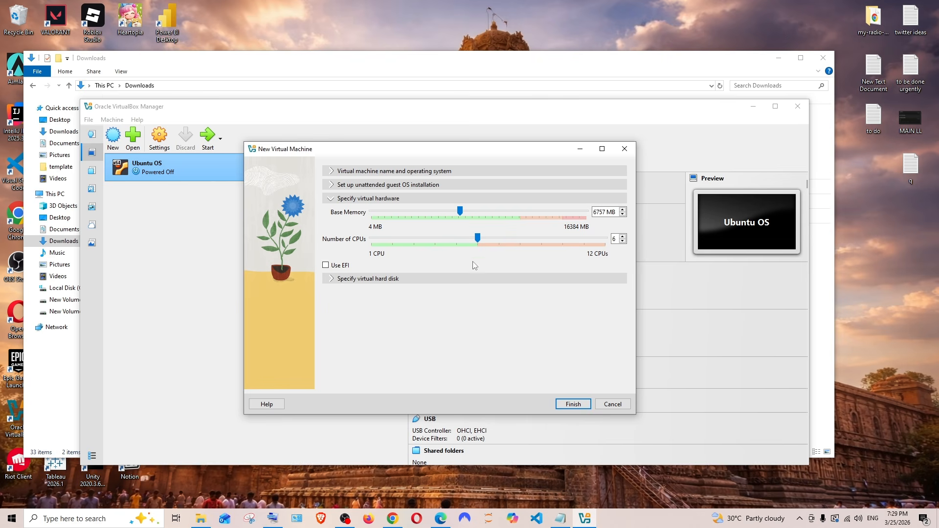
Set the new virtual hard disk's size to about 51.32 GB and finish creating the virtual machine
click(330, 279)
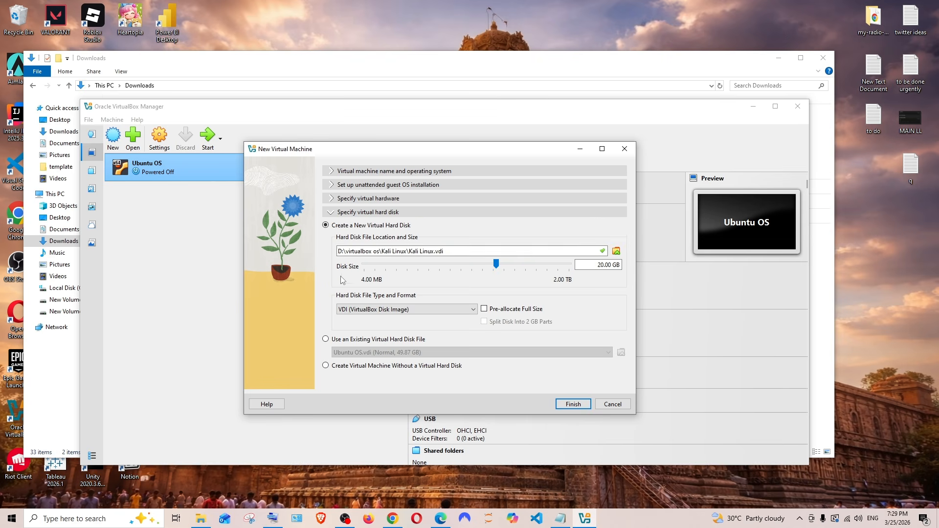
mouse_move(496, 264)
mouse_down()
mouse_move(526, 265)
mouse_move(511, 272)
mouse_up()
click(573, 405)
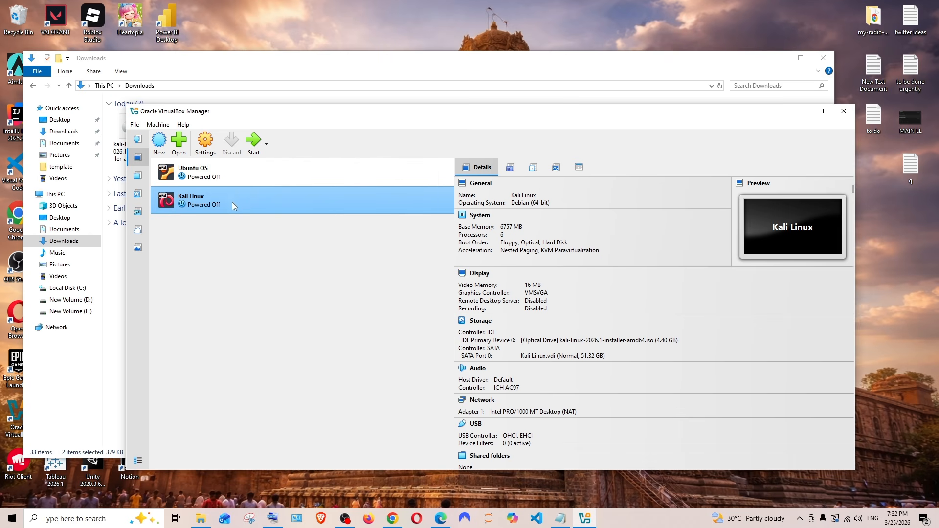
Open the Kali Linux machine's settings and raise its display video memory to 128 MB
right_click(251, 197)
click(283, 204)
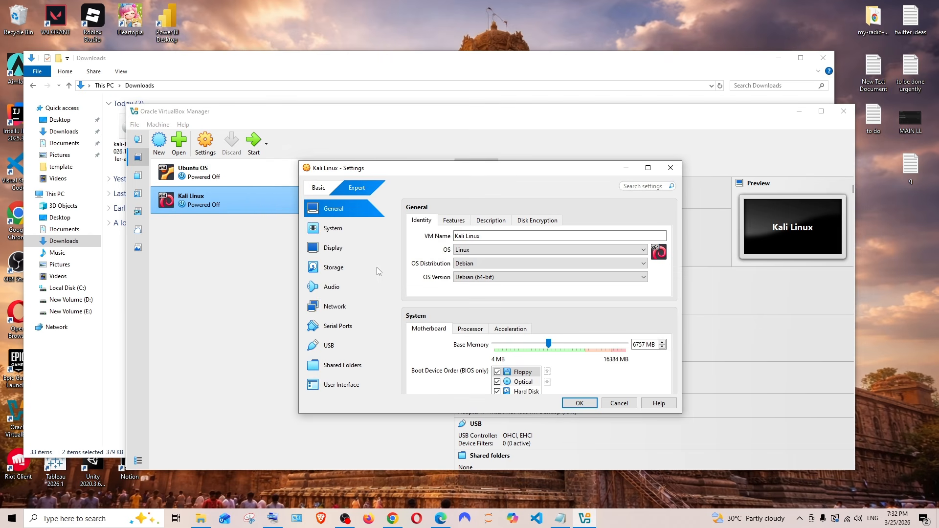
drag(493, 168, 512, 169)
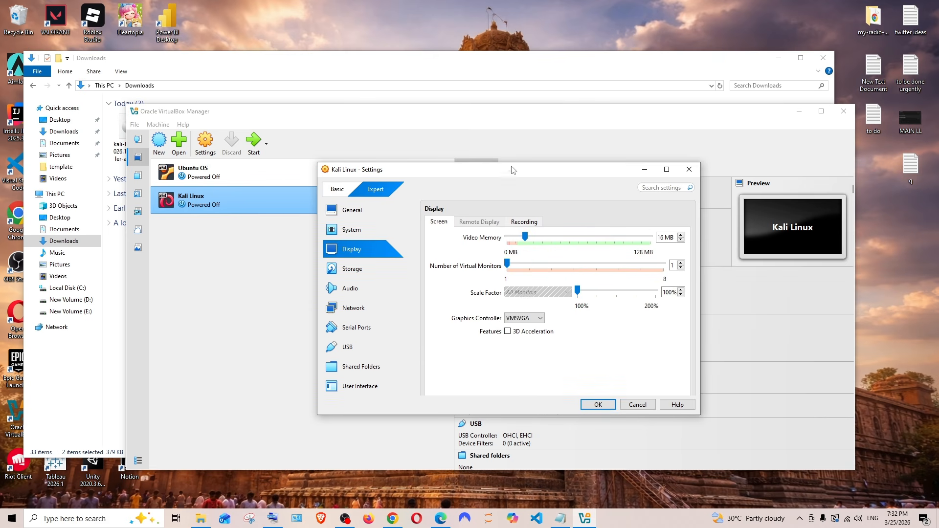
drag(525, 237, 650, 237)
Set both drag-and-drop and the shared clipboard to Bidirectional, and save the machine's settings
click(355, 214)
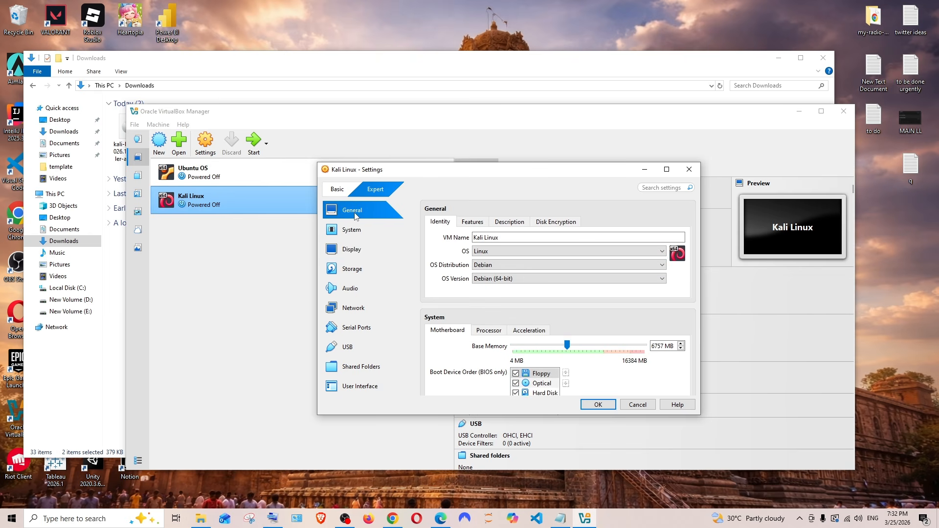
click(468, 223)
click(489, 265)
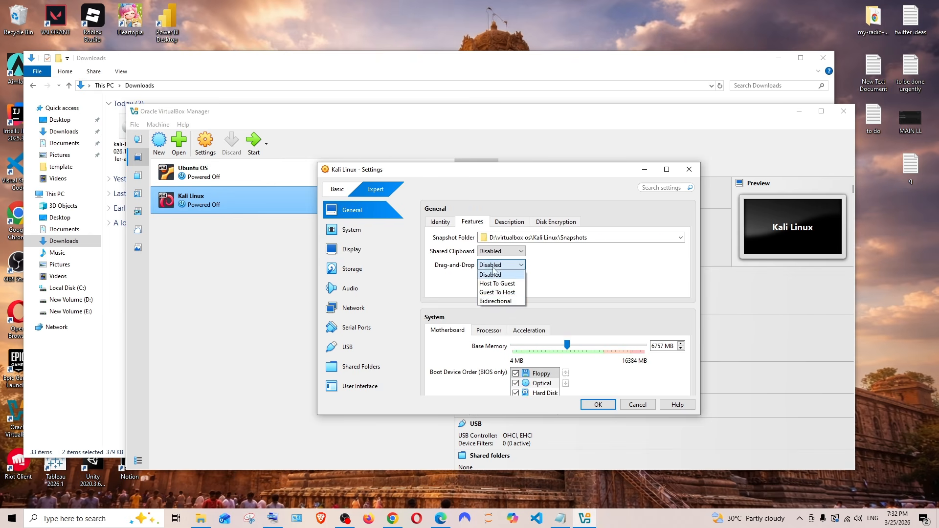
click(492, 301)
click(498, 251)
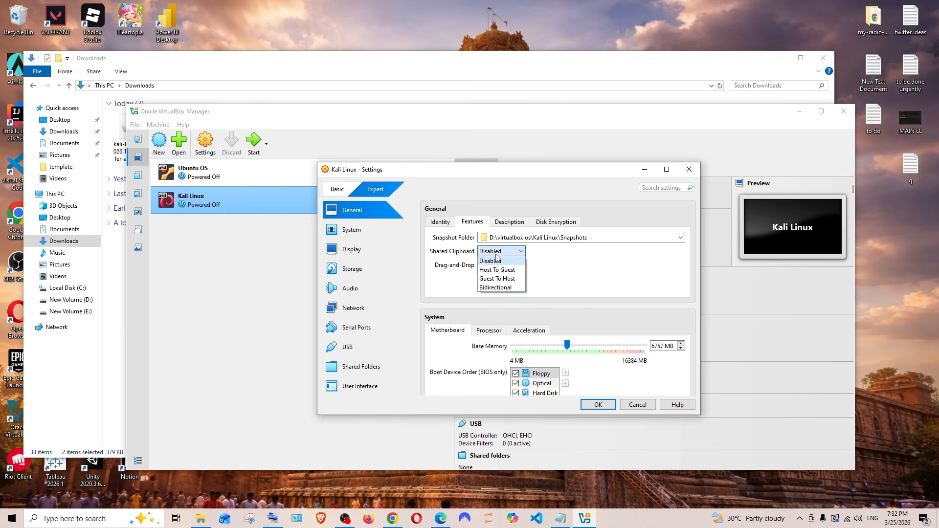
click(494, 288)
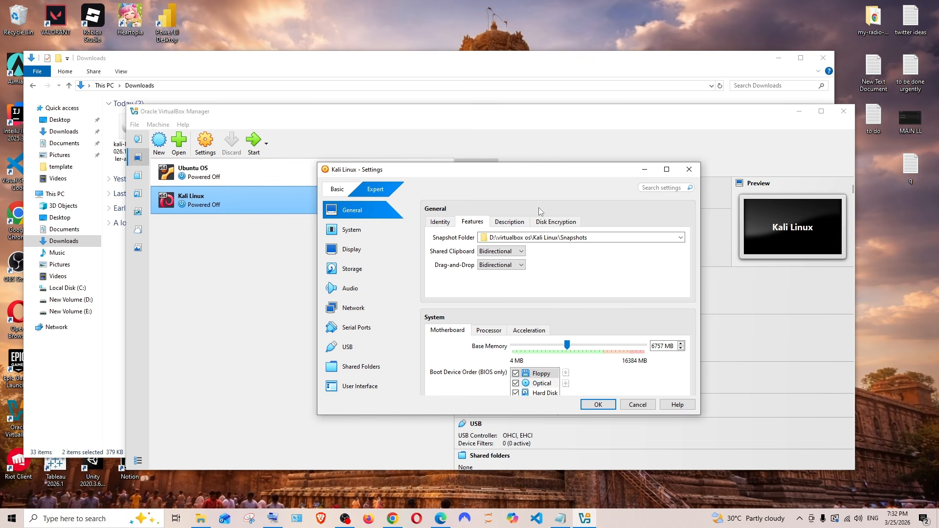
scroll(552, 303, down, 2)
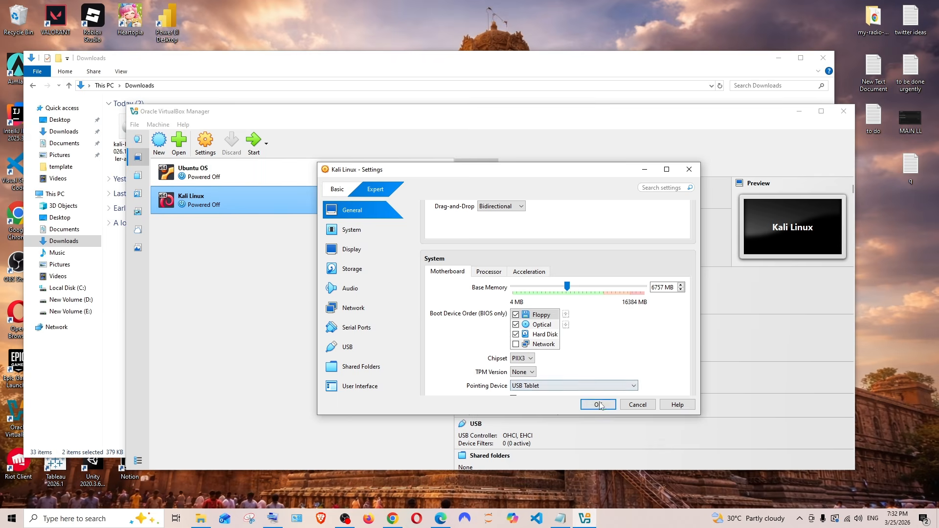
click(598, 405)
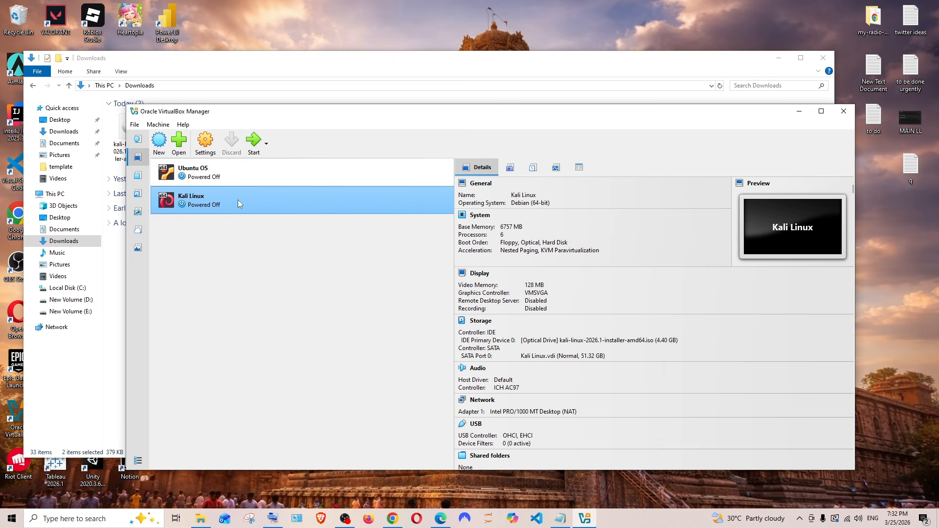
Start the Kali Linux virtual machine and launch the Graphical install from its installer menu
click(254, 143)
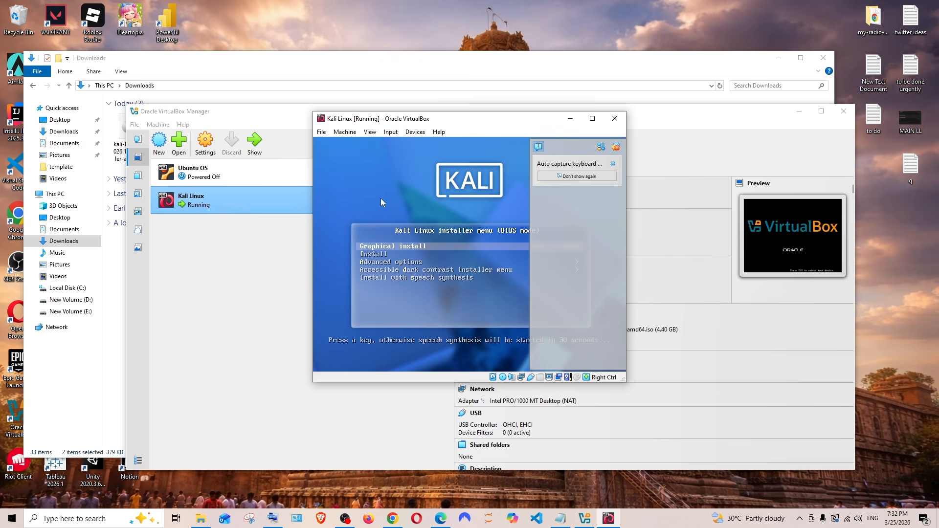
click(617, 148)
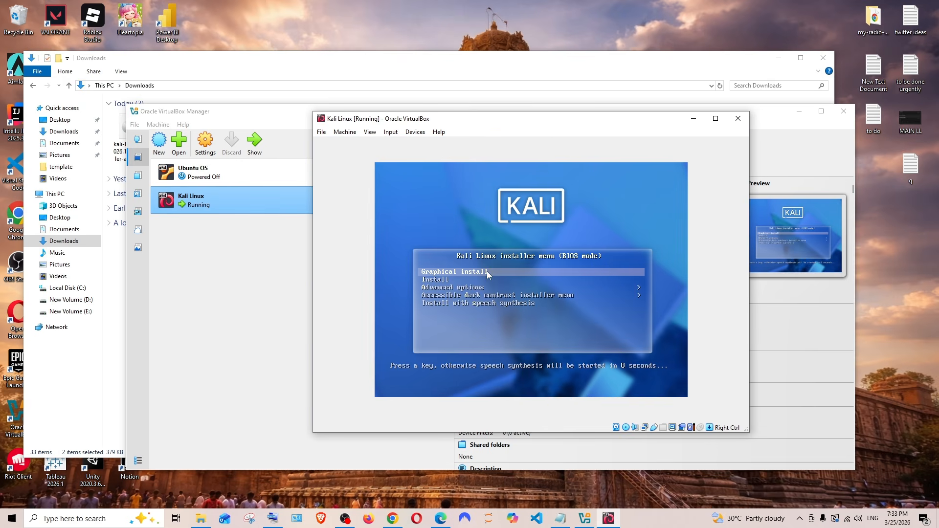
key(Return)
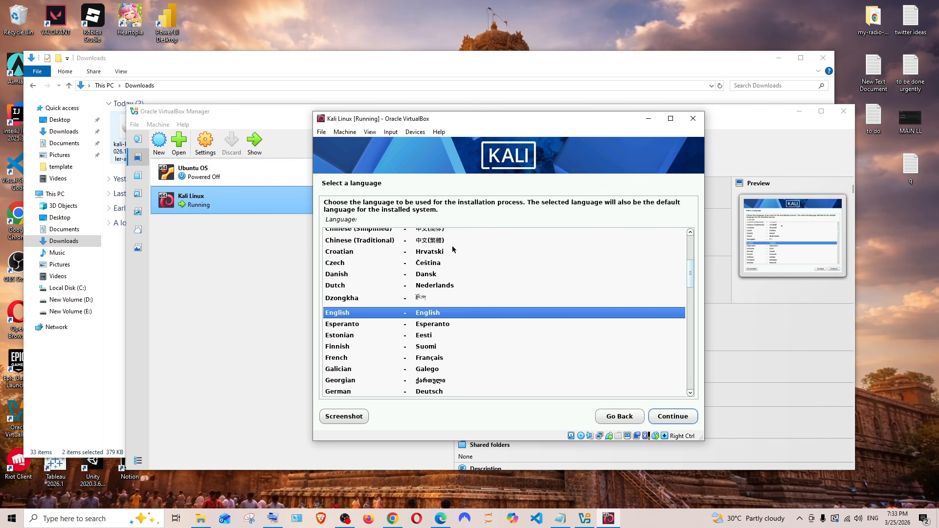
Accept English as the installation language, United States as the location and American English as the keymap
click(671, 418)
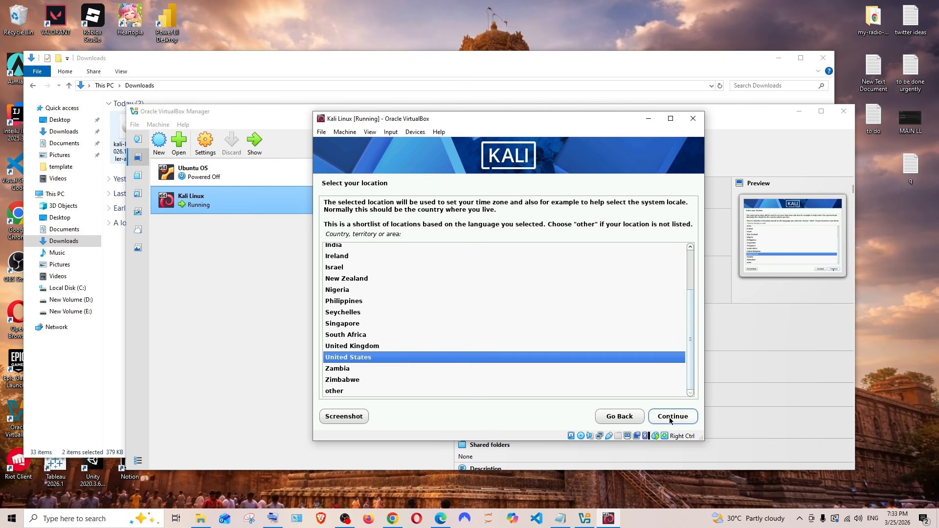
click(670, 419)
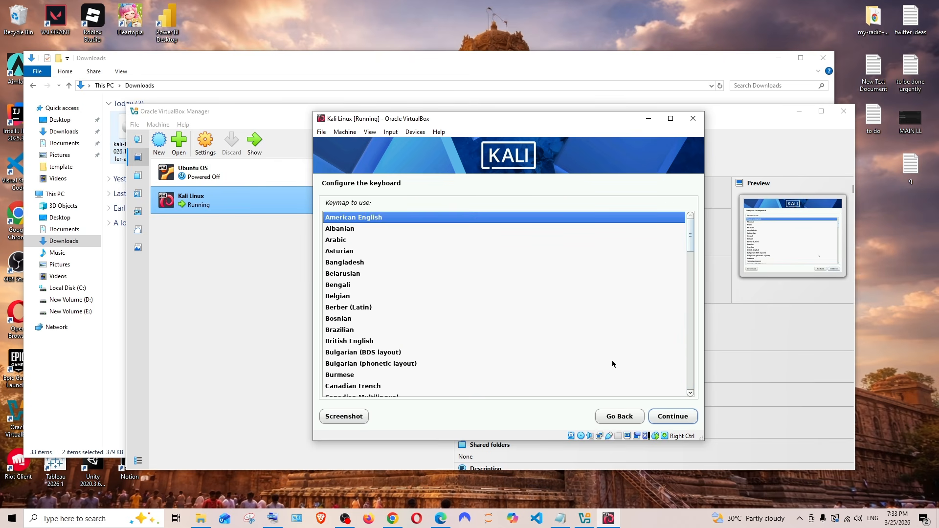
click(672, 419)
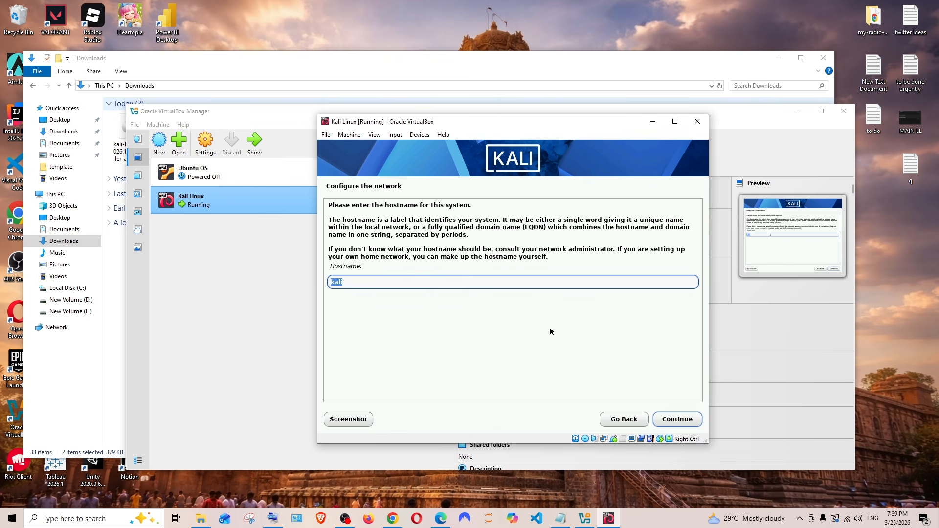
Configure the network with kali as the hostname and an empty domain name
click(673, 424)
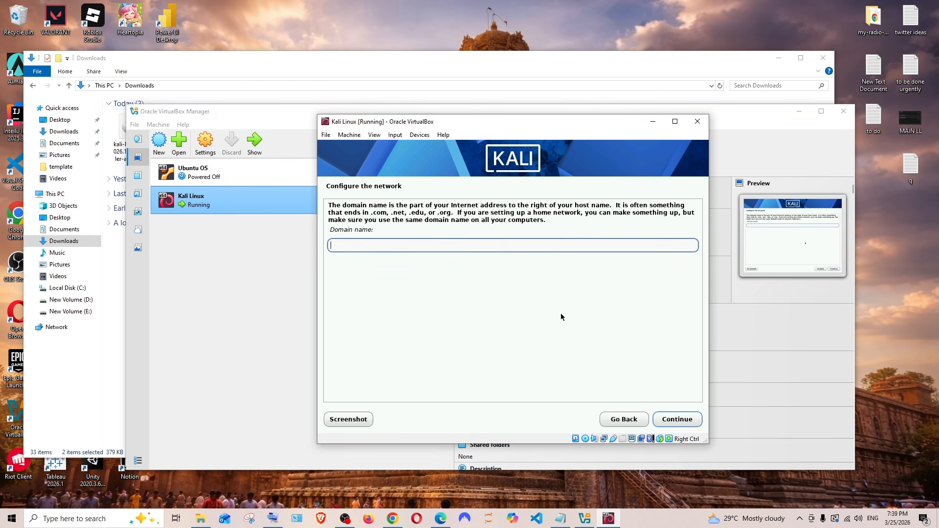
click(684, 423)
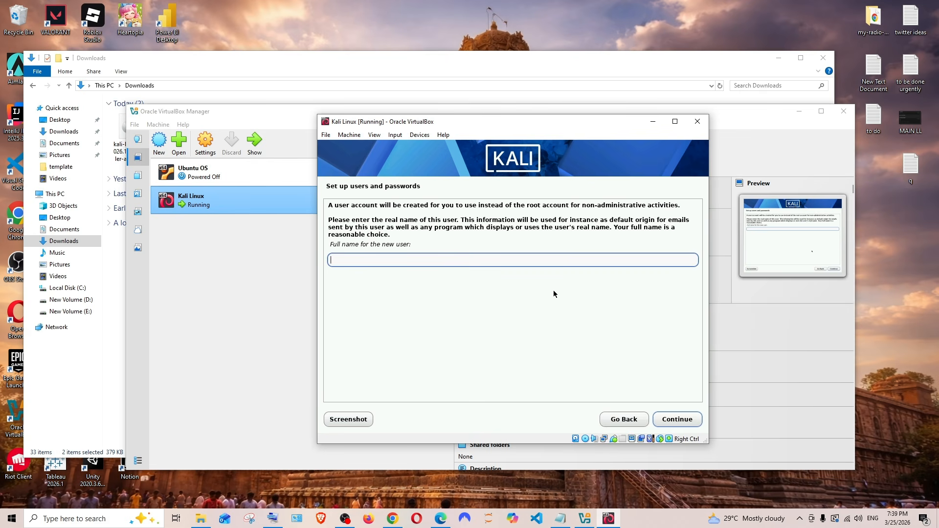
Enter "newuser" as the new user's full name and continue to the password setup
text(newuser)
click(678, 419)
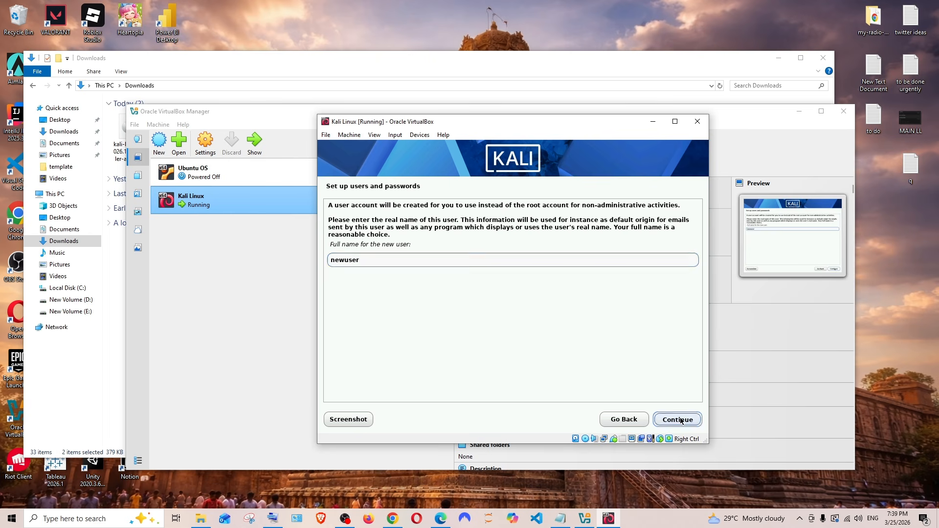
click(679, 419)
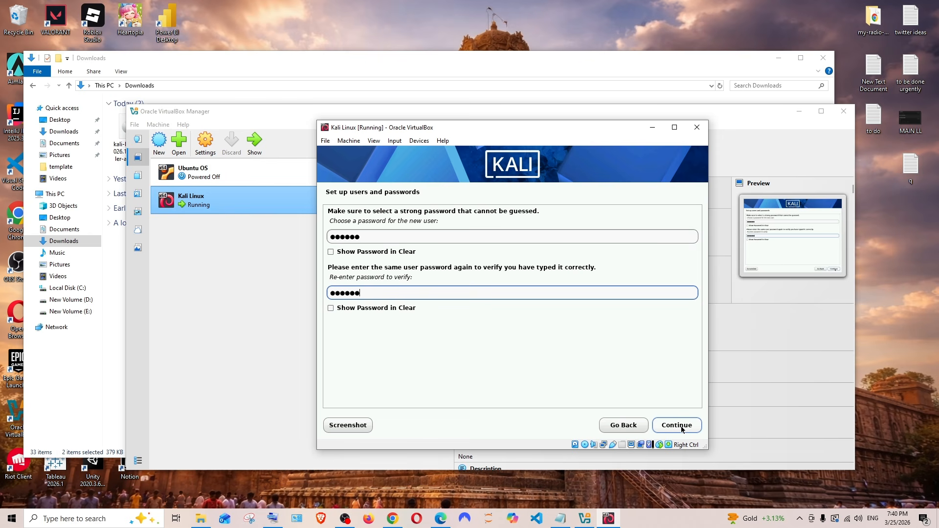
Enter and verify the new user's password, and accept Eastern as the time zone
click(682, 429)
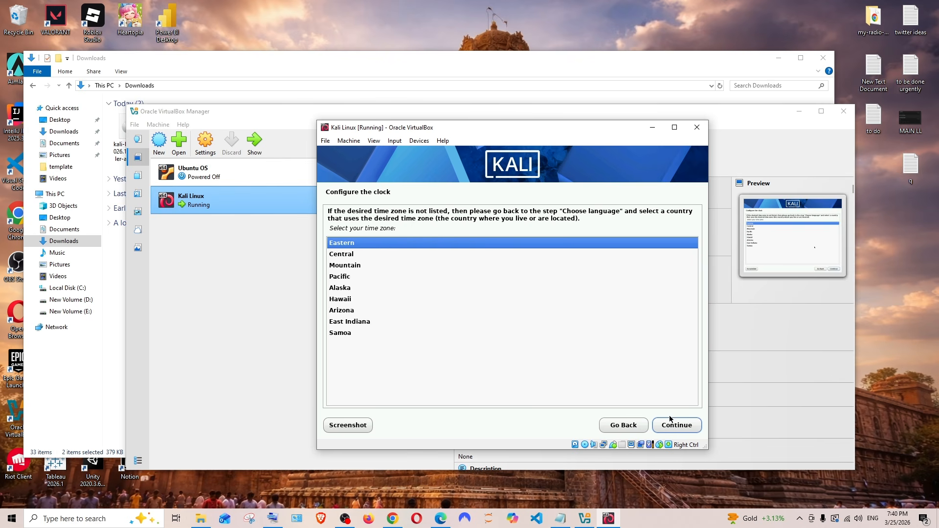
click(680, 427)
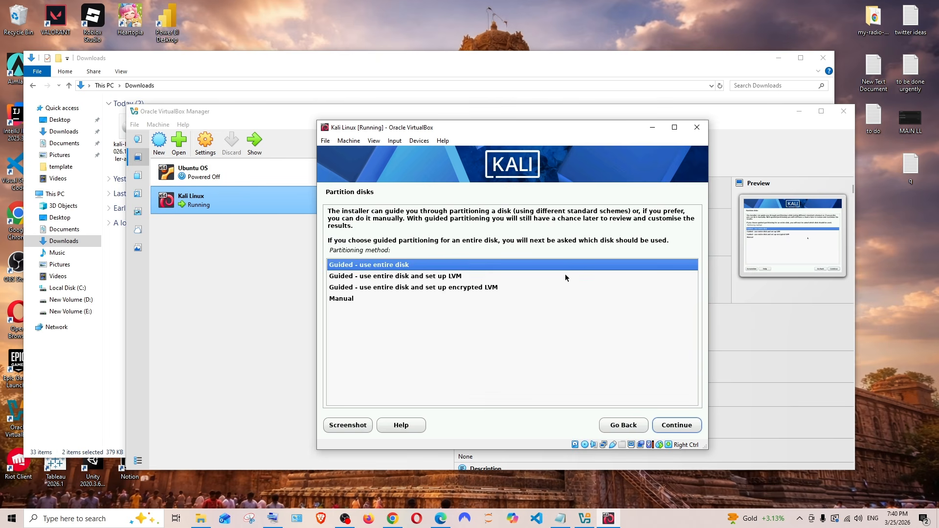
Choose guided partitioning of the entire 55.1 GB VBOX HARDDISK (sda), with all files in one partition
drag(535, 132, 536, 137)
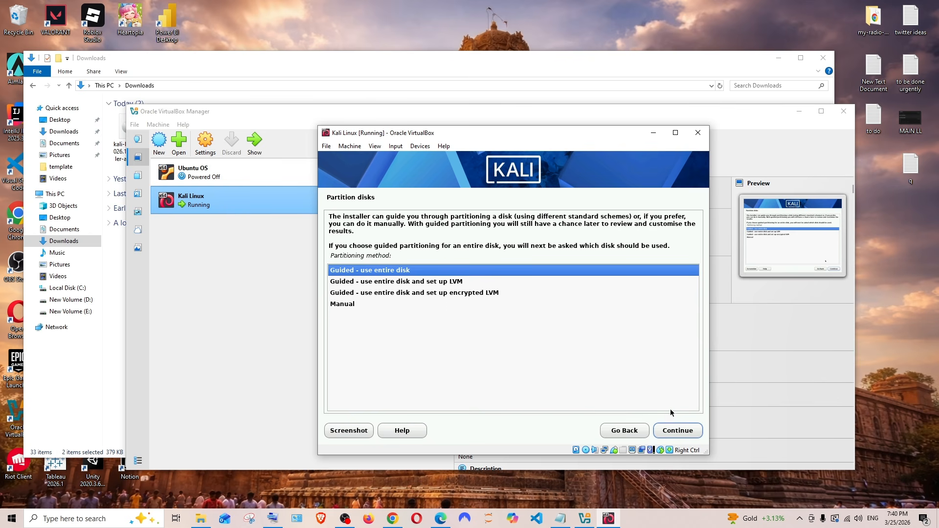
click(690, 431)
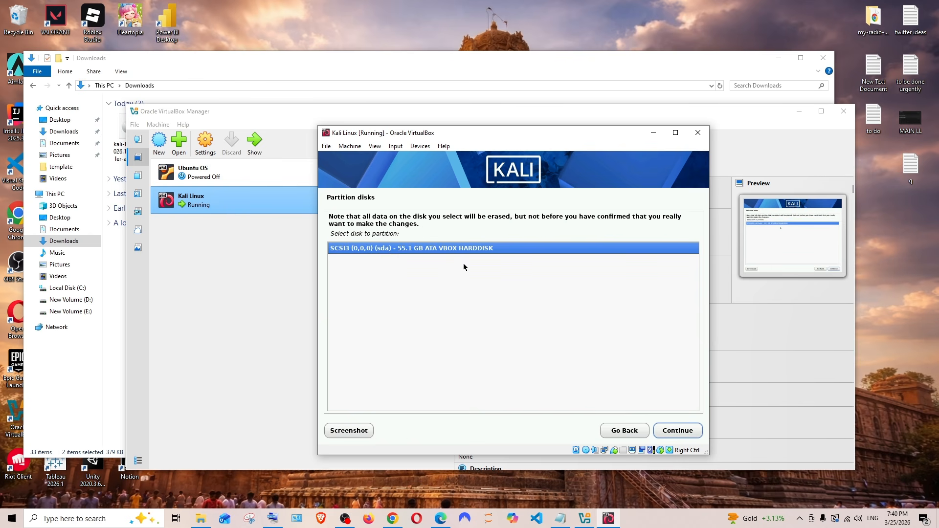
click(686, 433)
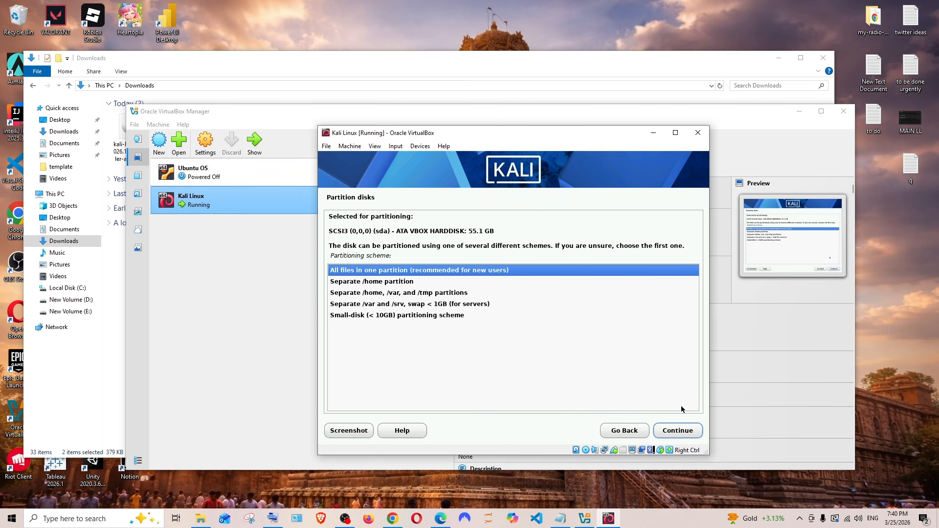
click(687, 432)
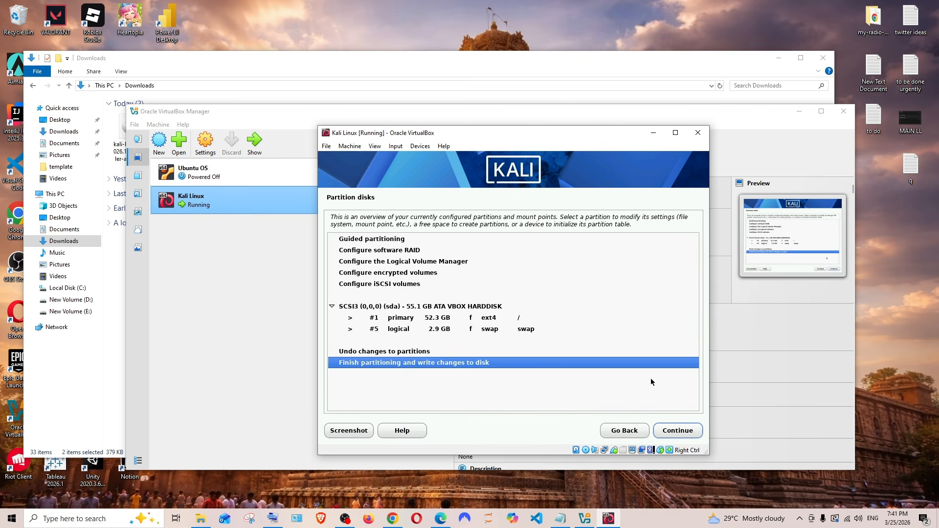
Finish partitioning by confirming the changes to disk, and accept the default software selection with Xfce and the top10 and default tools
click(681, 432)
click(333, 316)
click(681, 431)
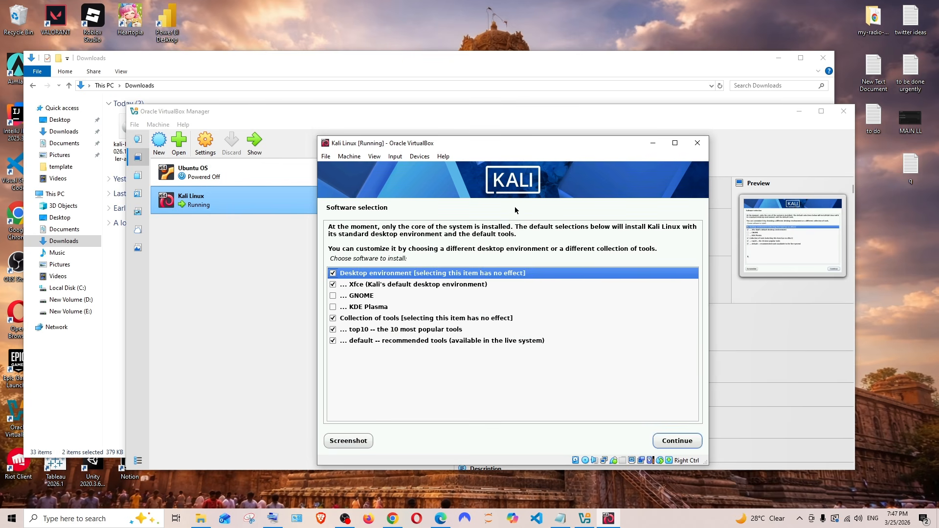
click(672, 442)
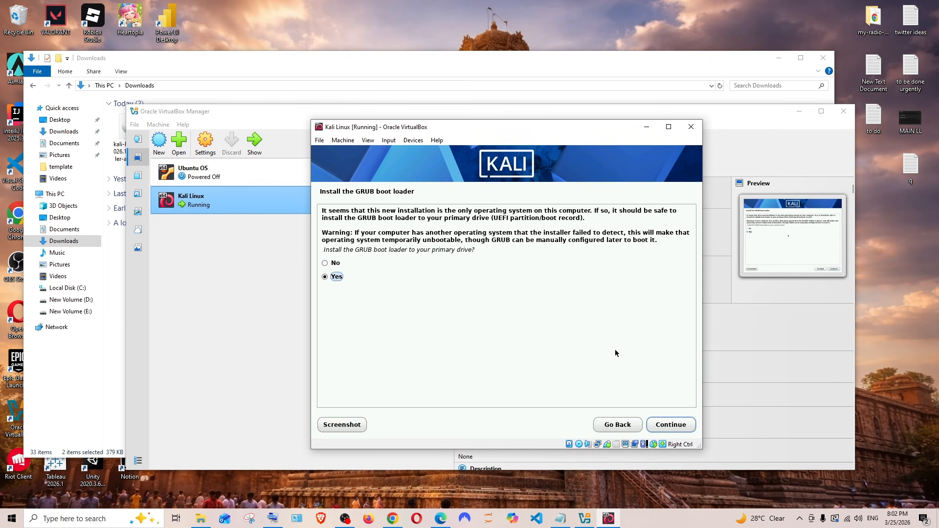
Install the GRUB boot loader to the primary drive on /dev/sda, and reboot into the new system
click(676, 425)
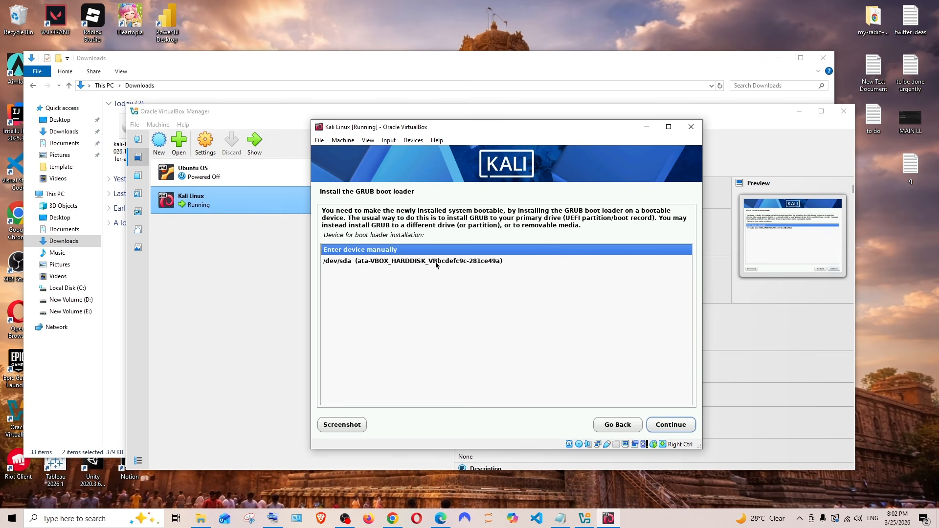
click(446, 262)
click(683, 428)
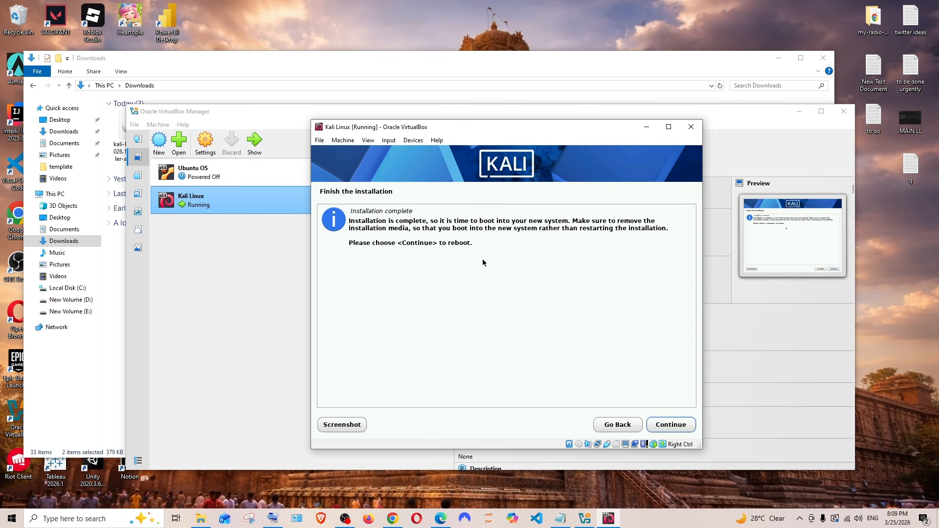
click(679, 423)
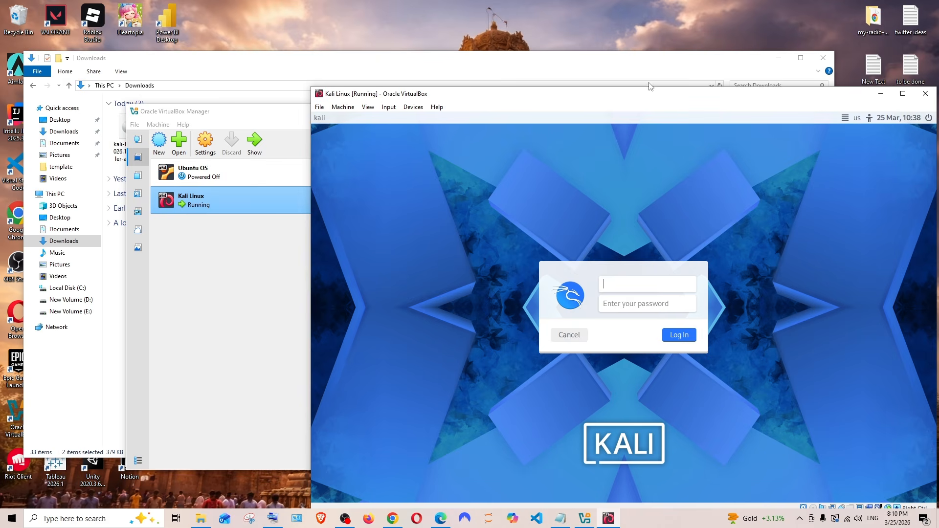
Log in to Kali Linux as newuser with the account password
drag(583, 102, 477, 75)
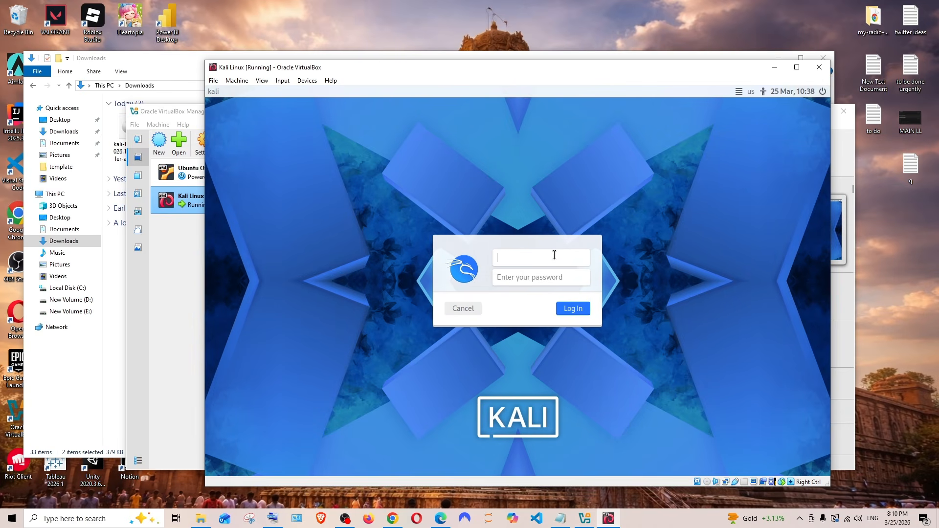
text(newuser)
click(499, 278)
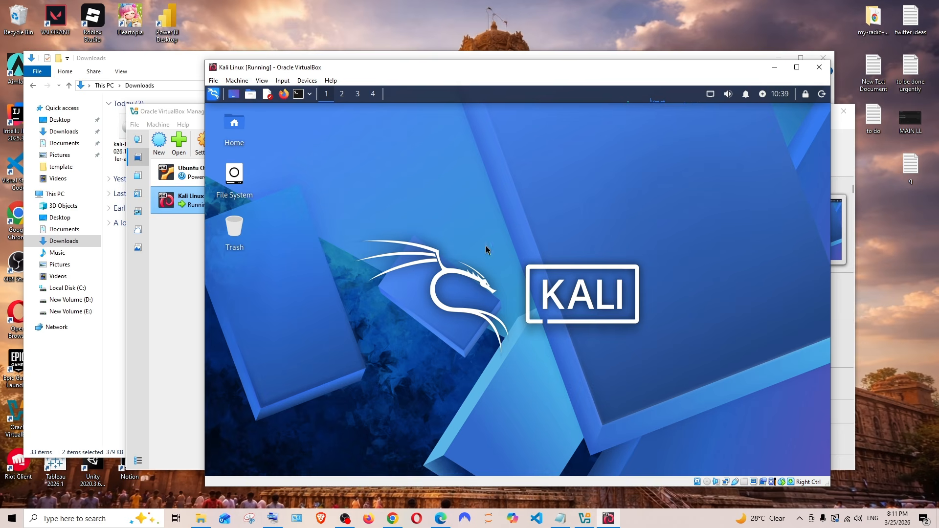
Maximize the Kali Linux virtual machine window and restore it to its normal size
click(797, 67)
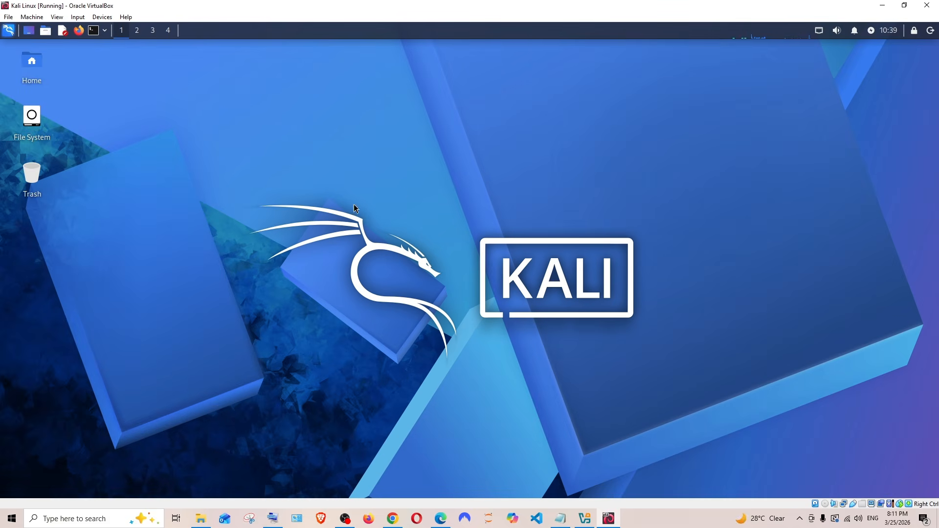
click(57, 16)
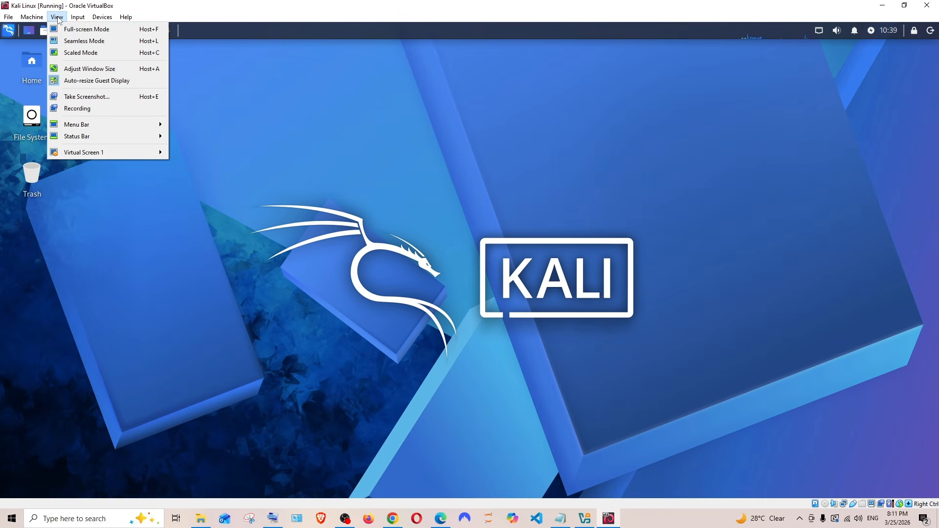
click(113, 5)
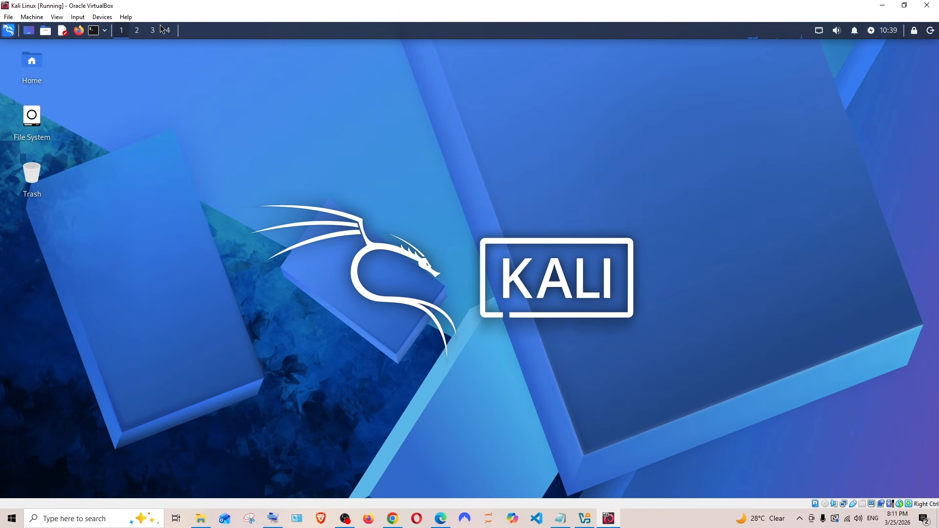
click(906, 5)
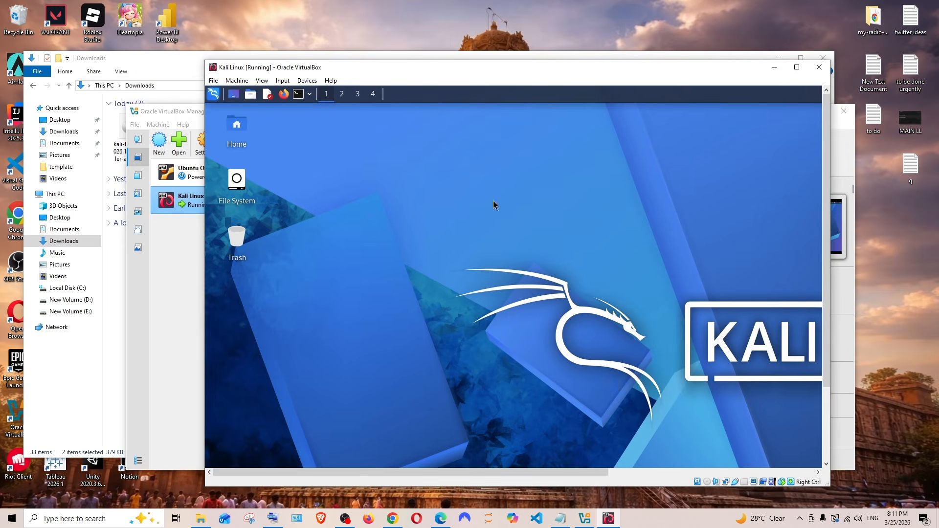